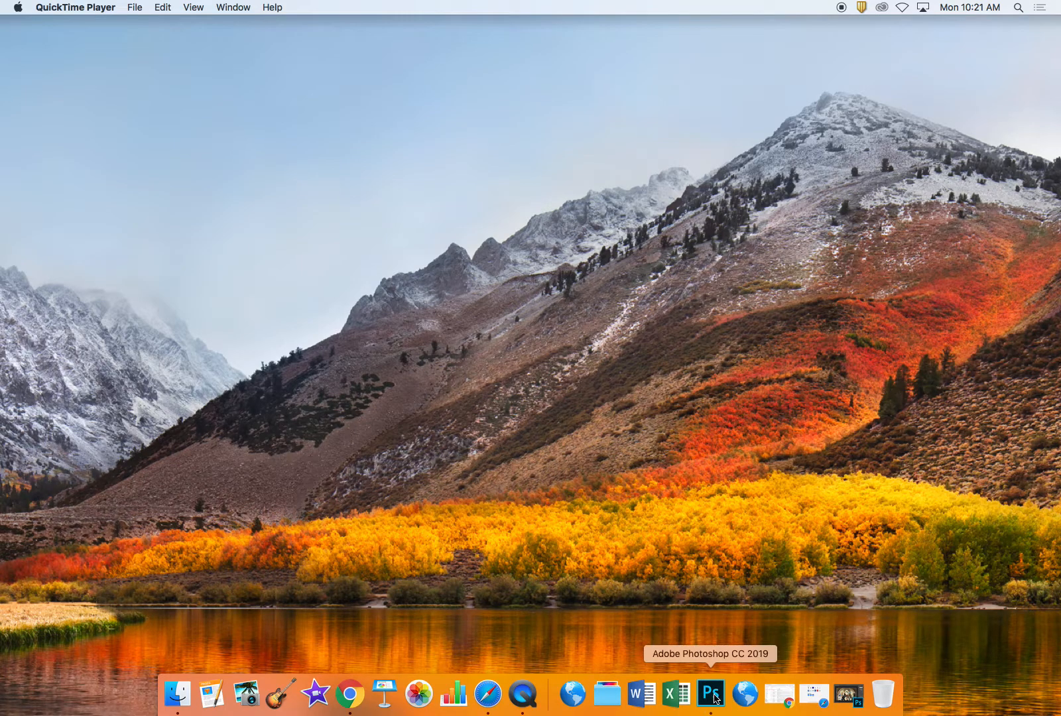
# - Switch to Photoshop with School of athens.jpg, activate the Move tool, and minimize the window to show the desktop
pyautogui.click(713, 695)
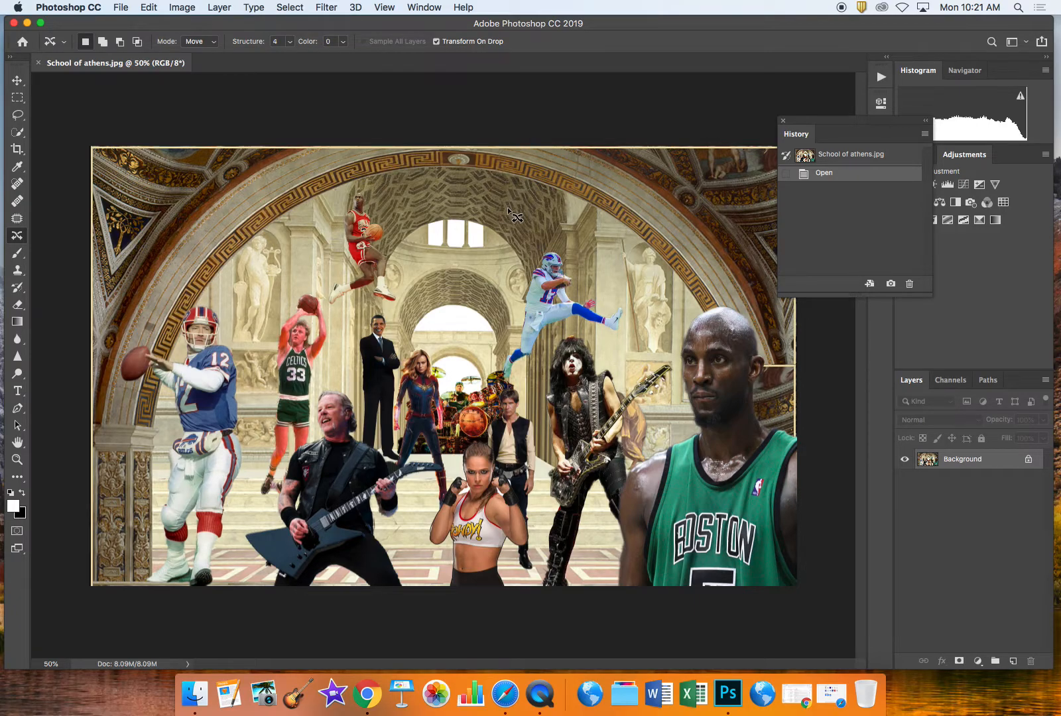
pyautogui.click(20, 80)
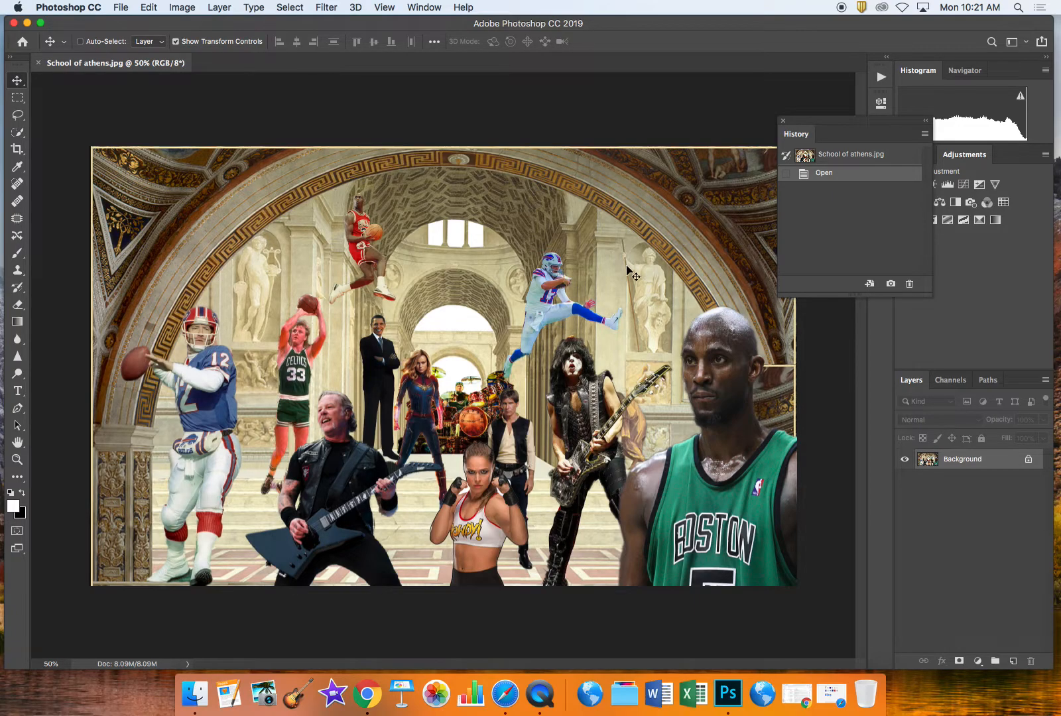
pyautogui.click(27, 23)
pyautogui.click(168, 191)
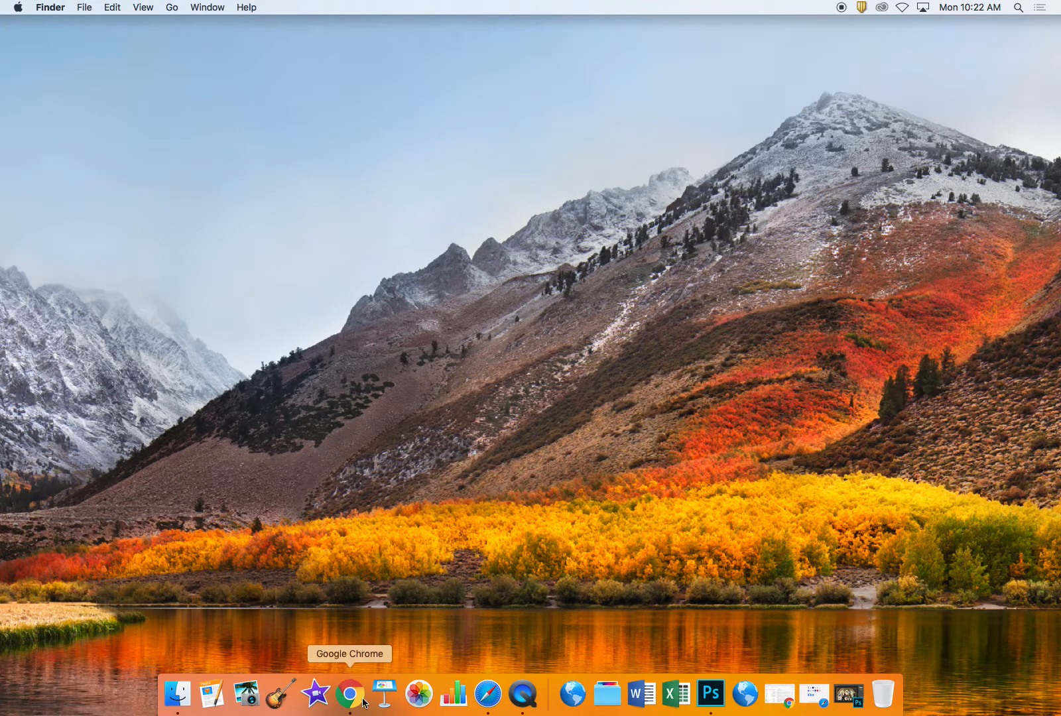
# - Switch to Safari and go to unsplash.com
pyautogui.click(488, 693)
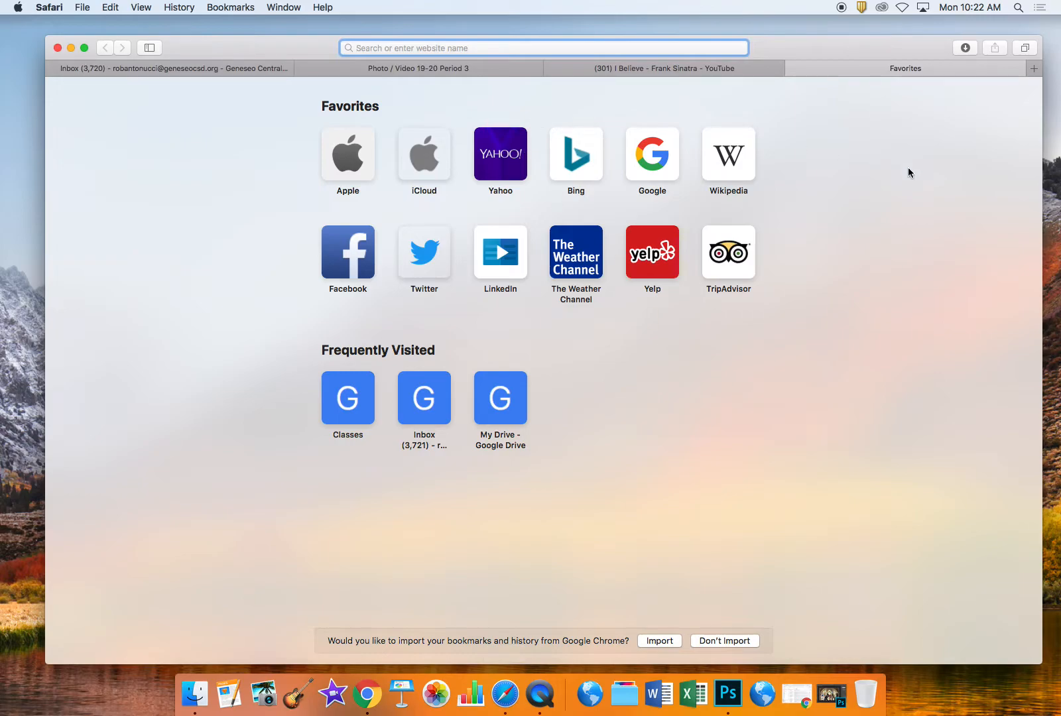
pyautogui.write('un')
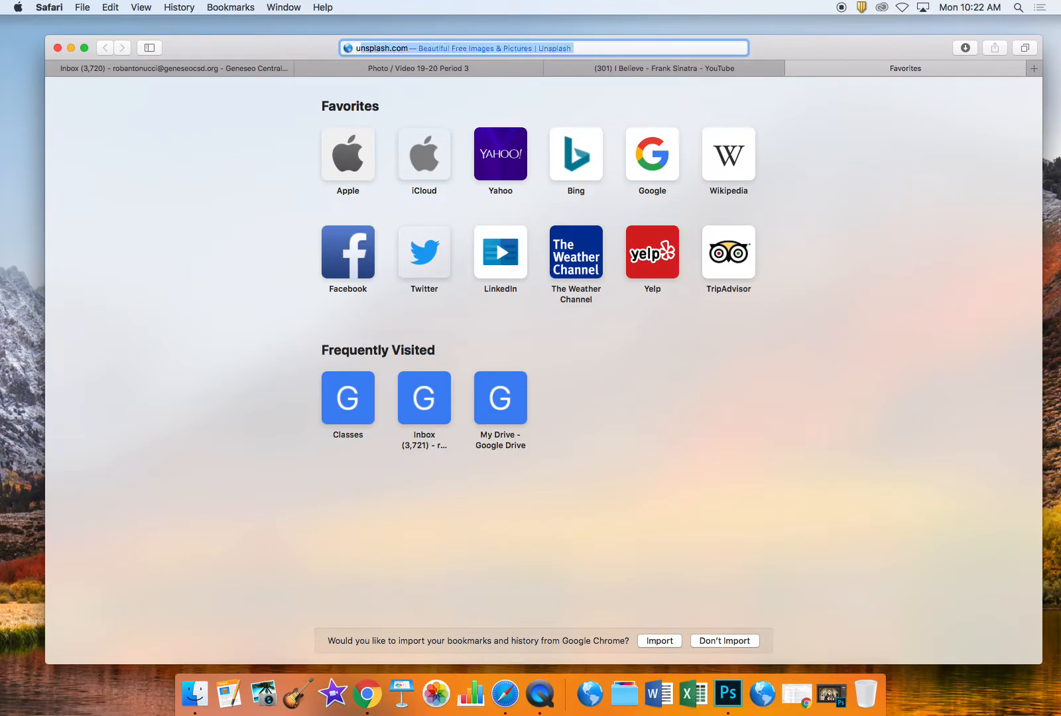
pyautogui.write('s')
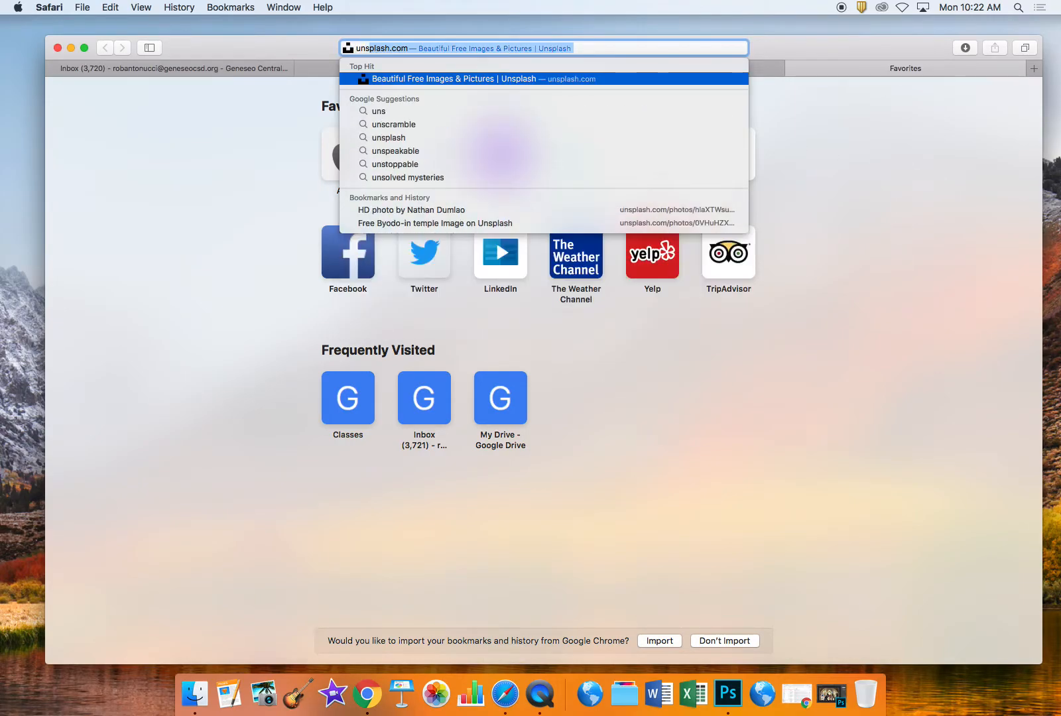
pyautogui.write('plash.com')
pyautogui.press('Return')
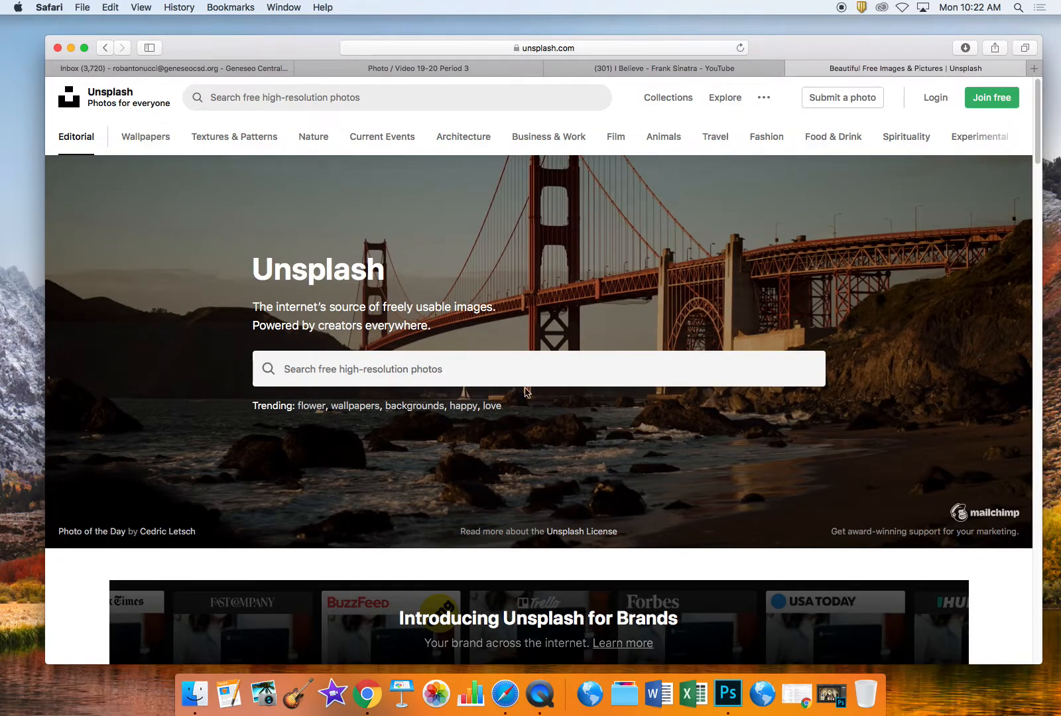
# - Browse Unsplash's Nature category for the starry night road photo with vehicle light trails and download it for free
pyautogui.click(370, 369)
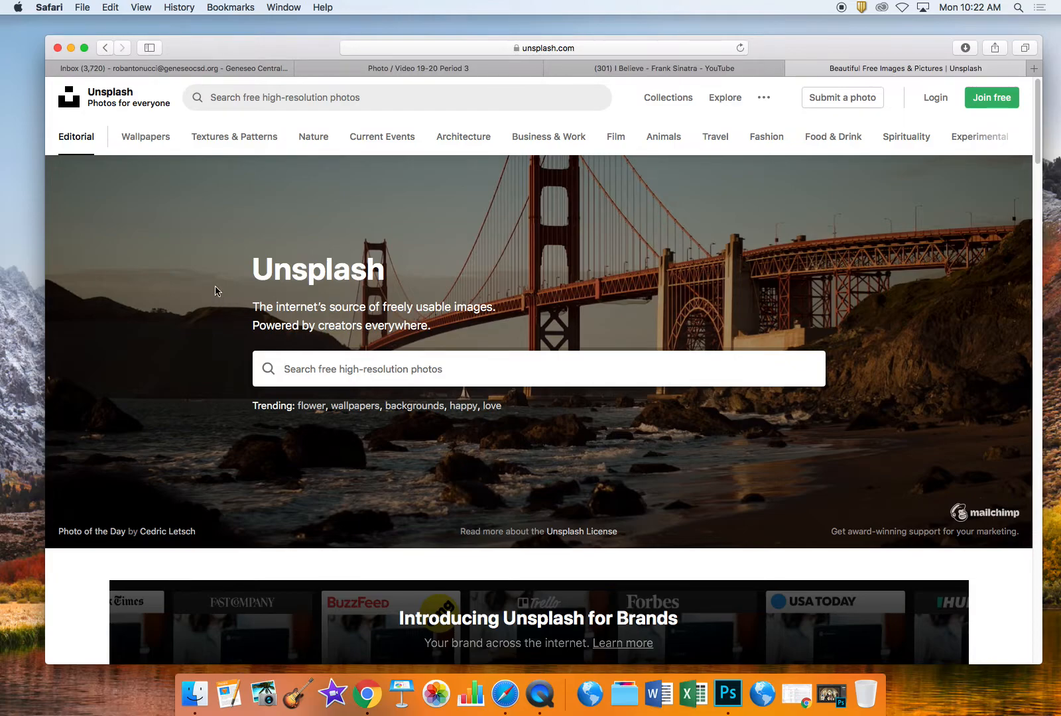
pyautogui.click(318, 141)
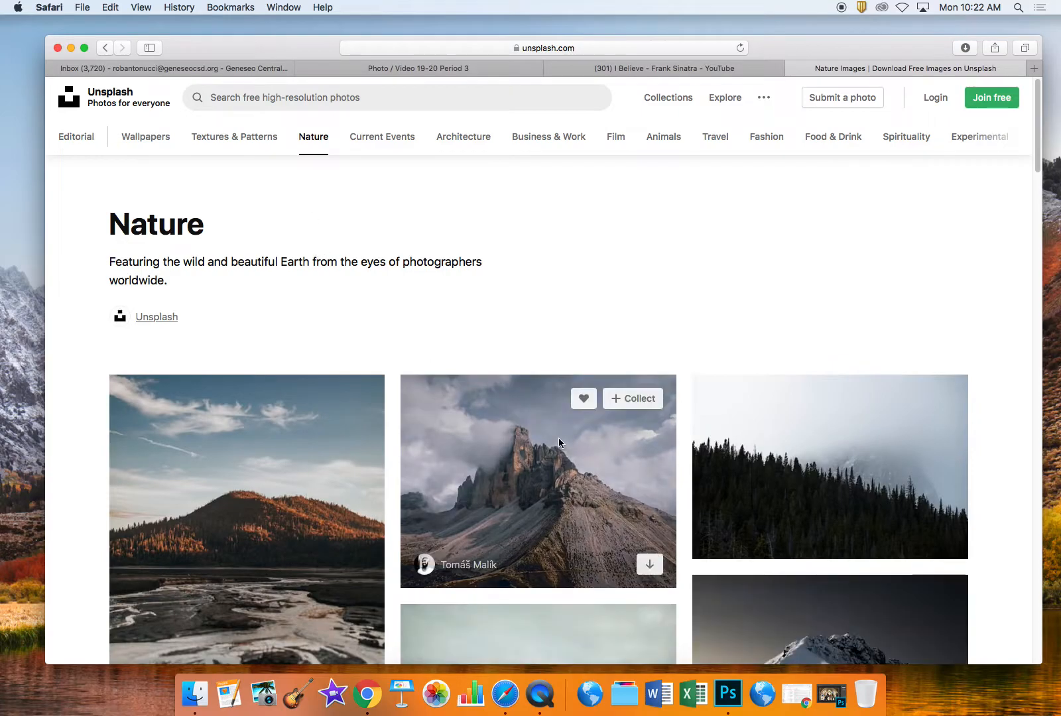
pyautogui.scroll(-10, 548, 441)
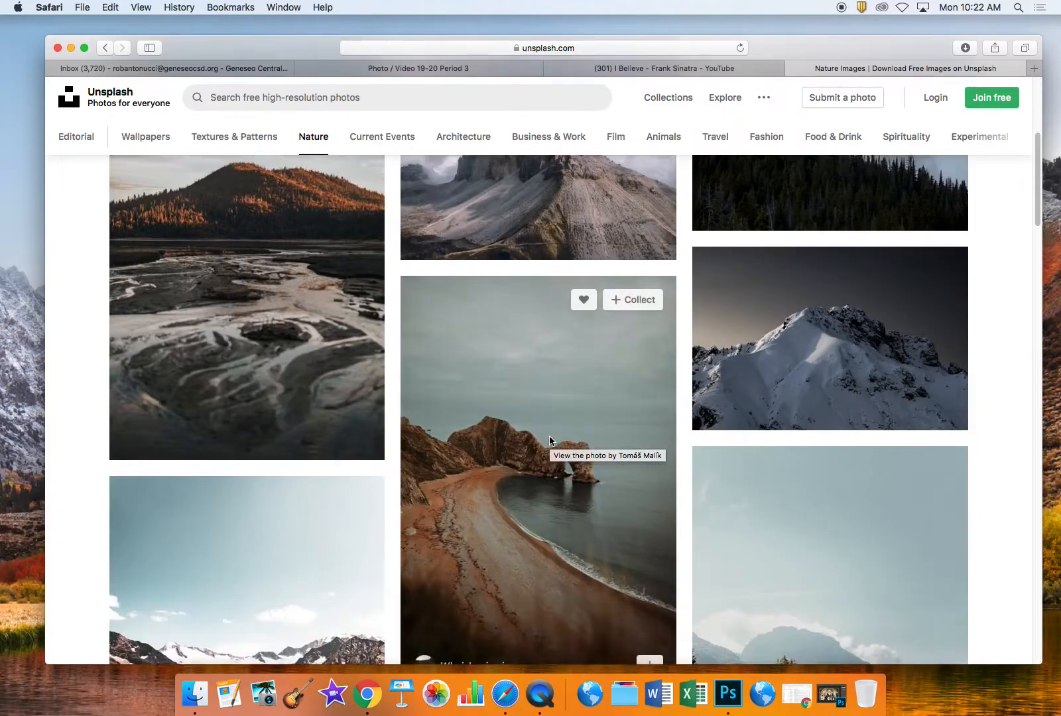
pyautogui.scroll(-5, 549, 439)
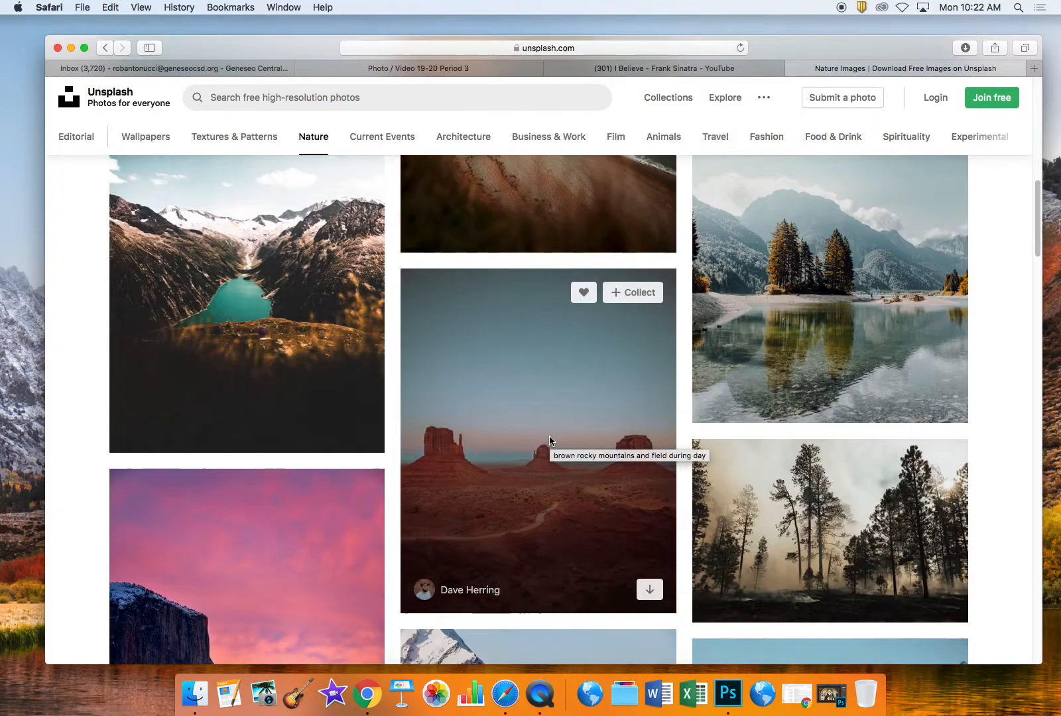
pyautogui.scroll(-10, 549, 439)
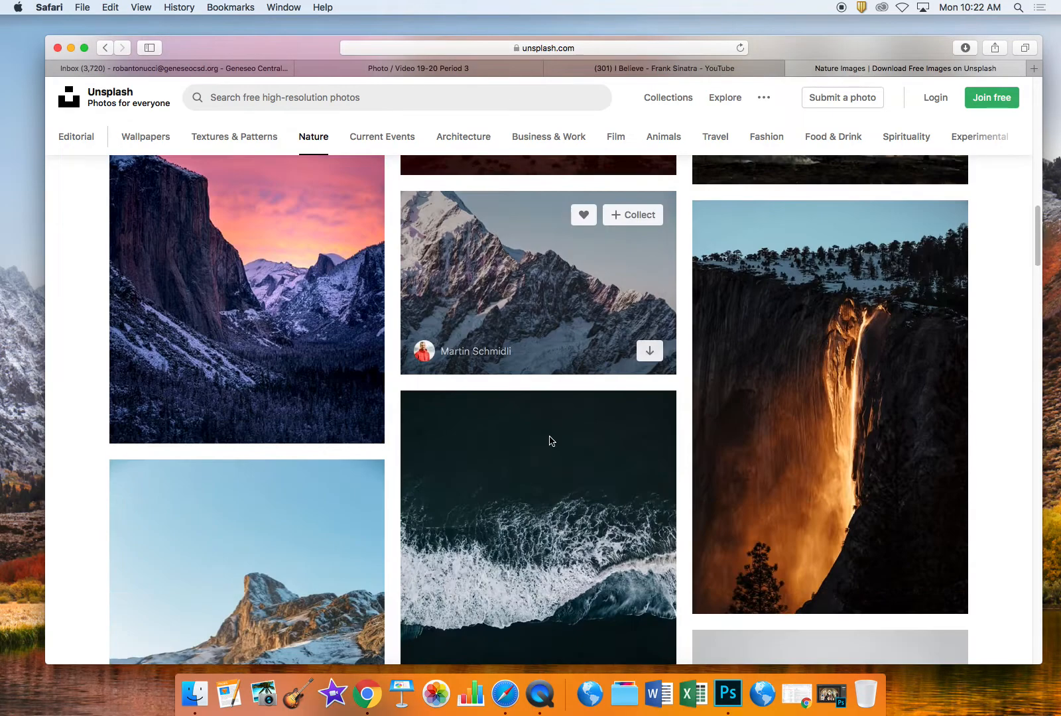
pyautogui.scroll(-6, 549, 439)
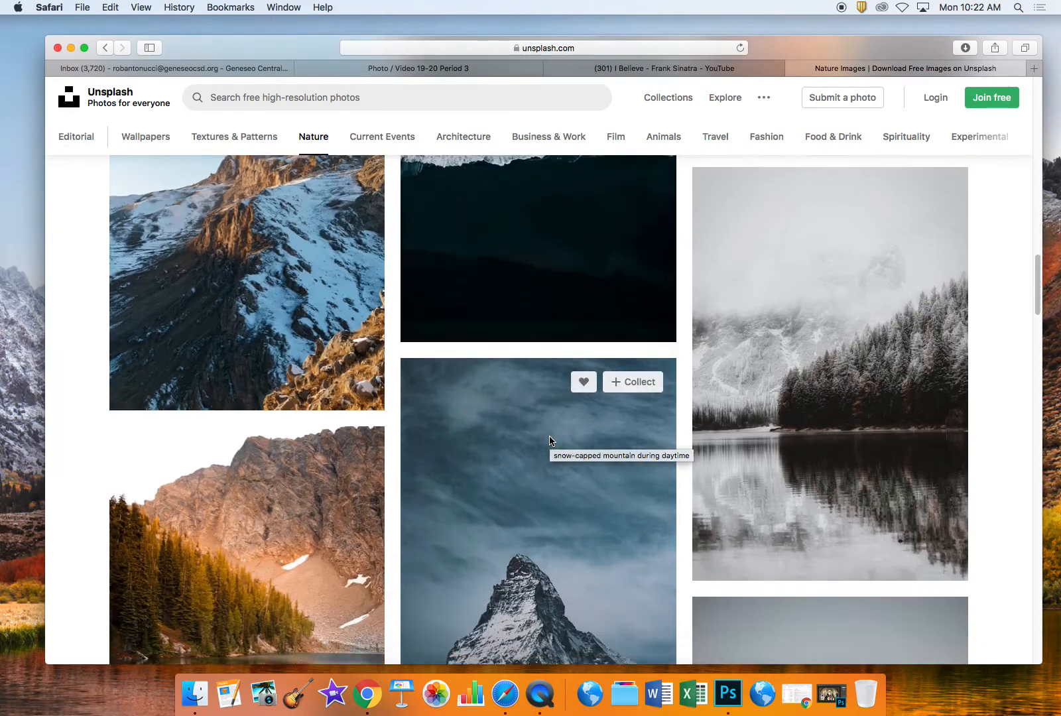
pyautogui.scroll(-10, 549, 439)
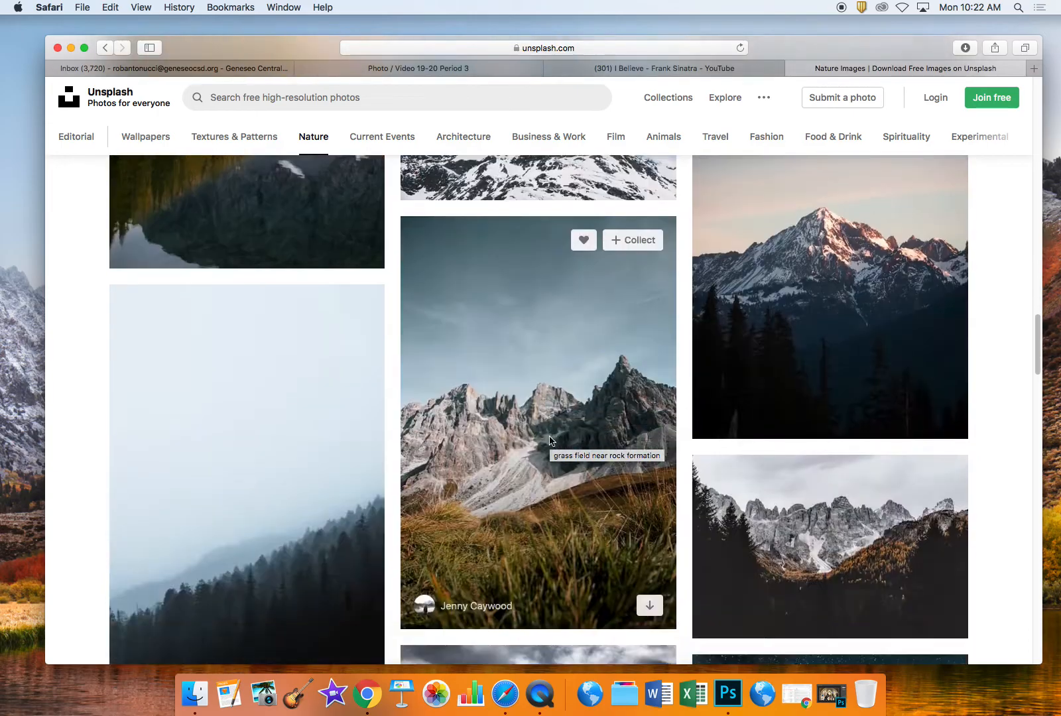
pyautogui.scroll(-9, 549, 439)
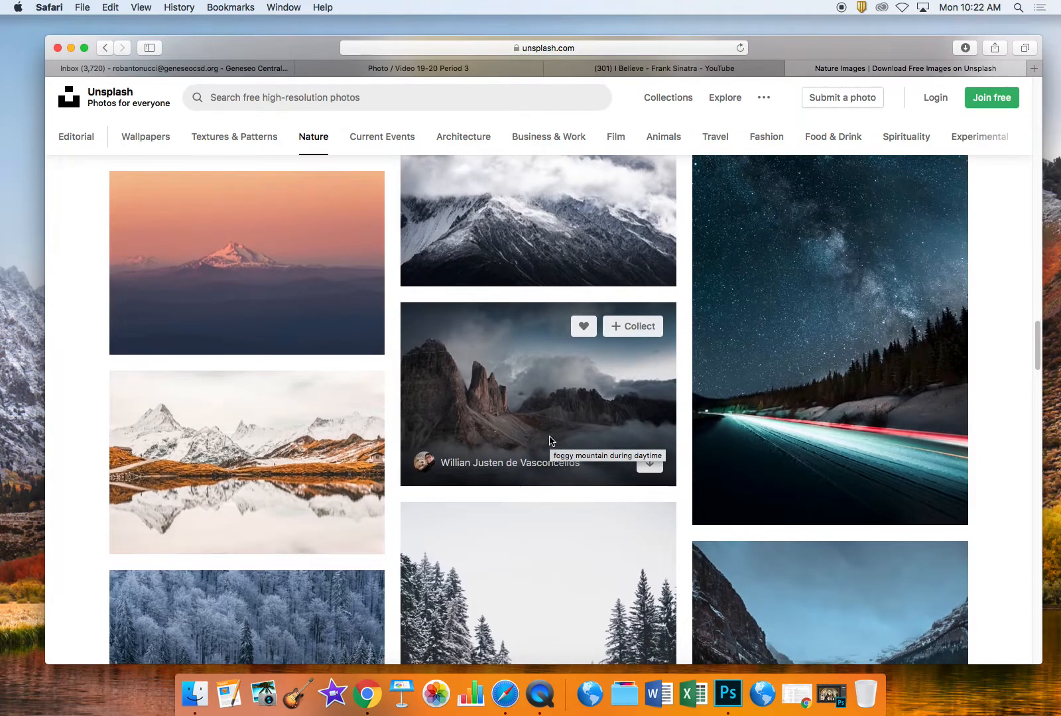
pyautogui.click(834, 359)
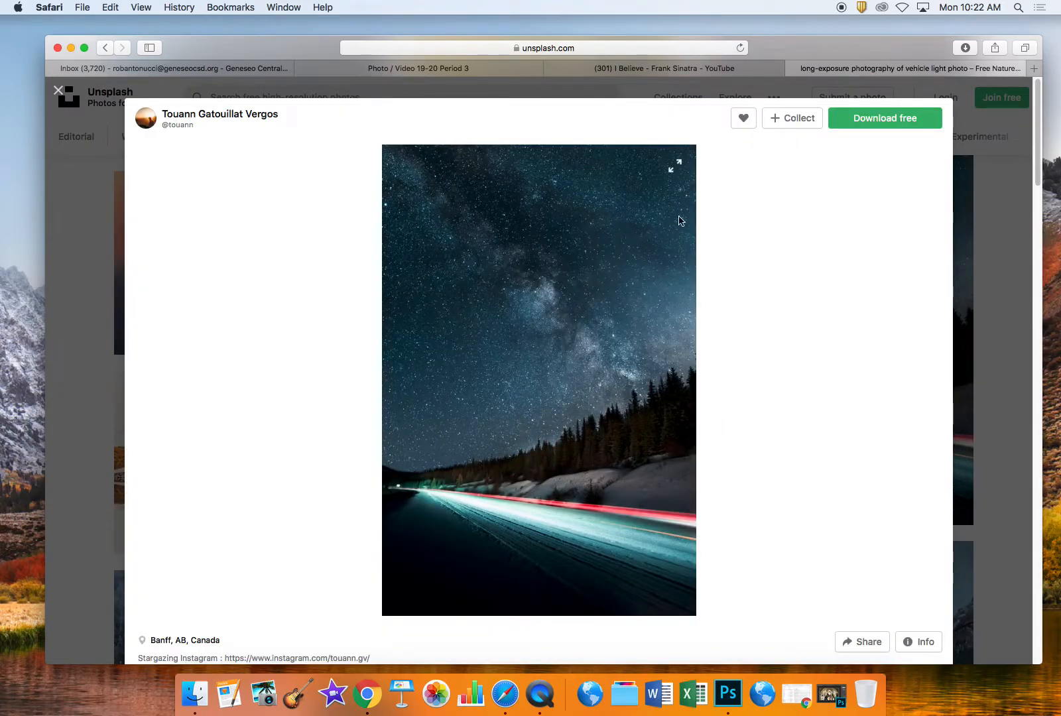
pyautogui.click(875, 122)
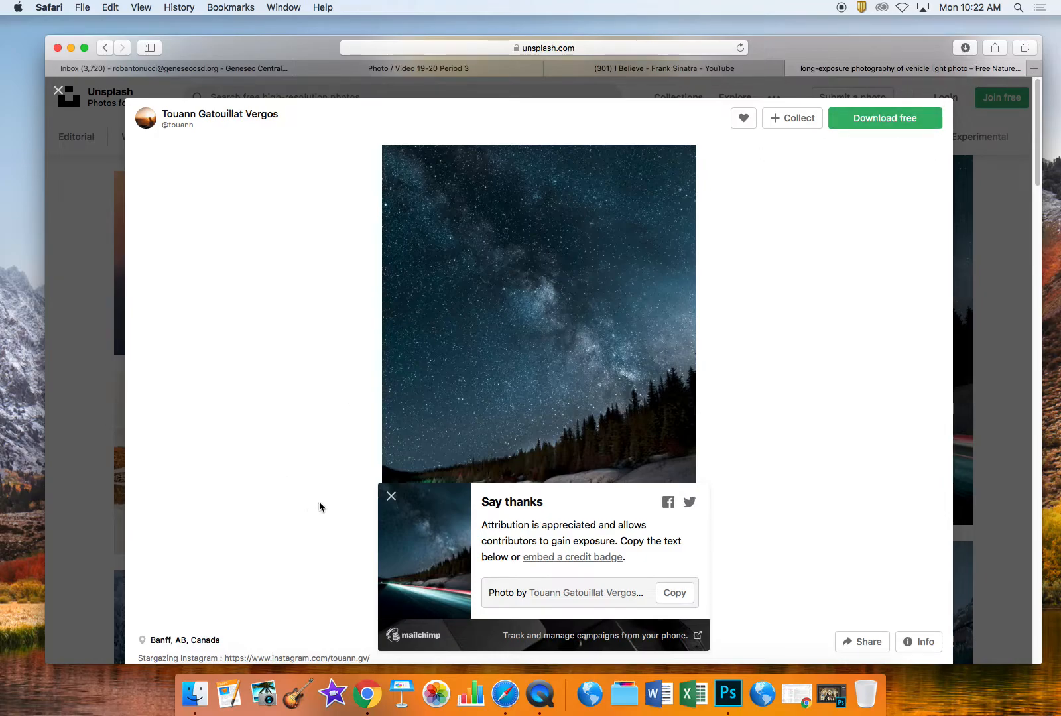
# - Locate the downloaded night road photo in Finder's Recents and Downloads, open it in Photoshop, and close its document
pyautogui.click(193, 698)
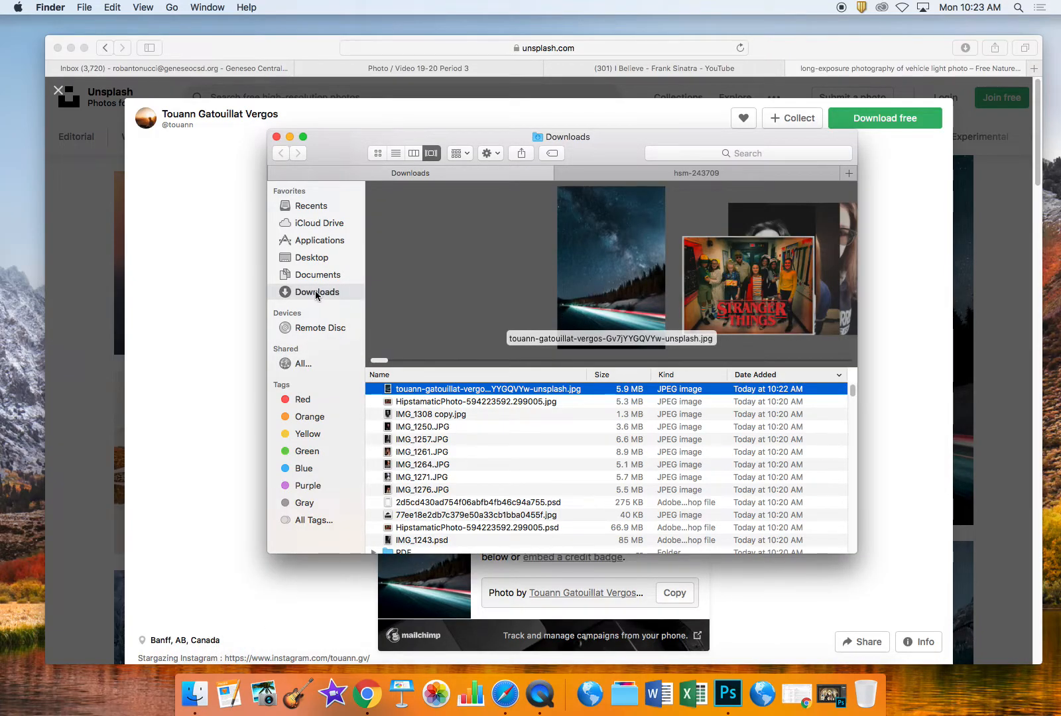
pyautogui.click(311, 207)
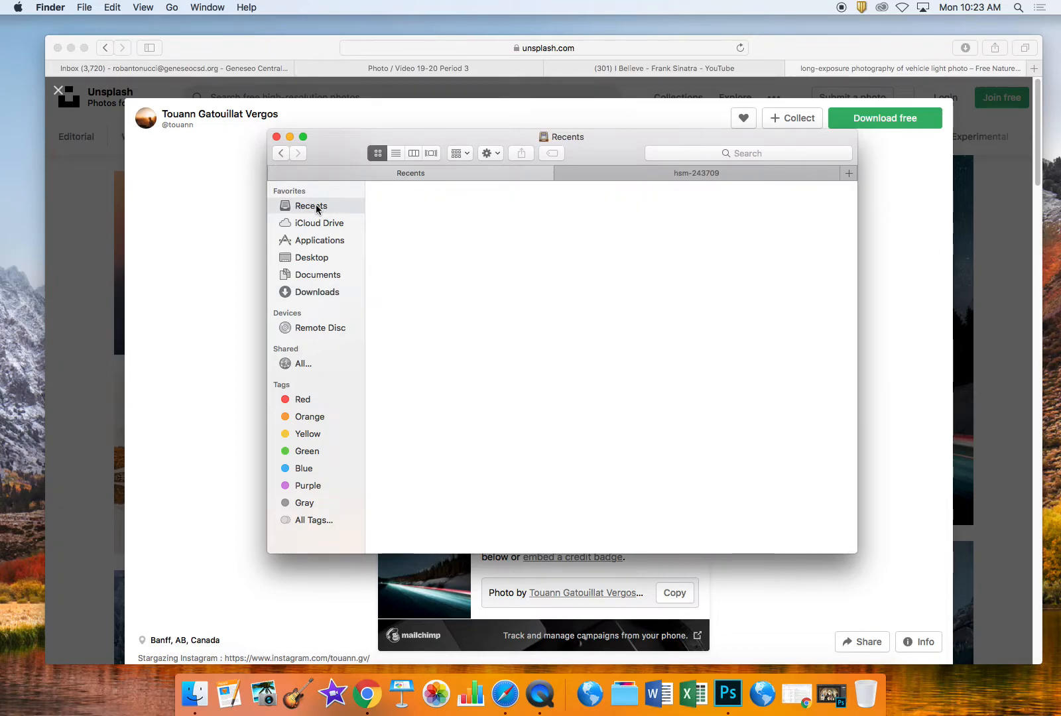
pyautogui.click(410, 209)
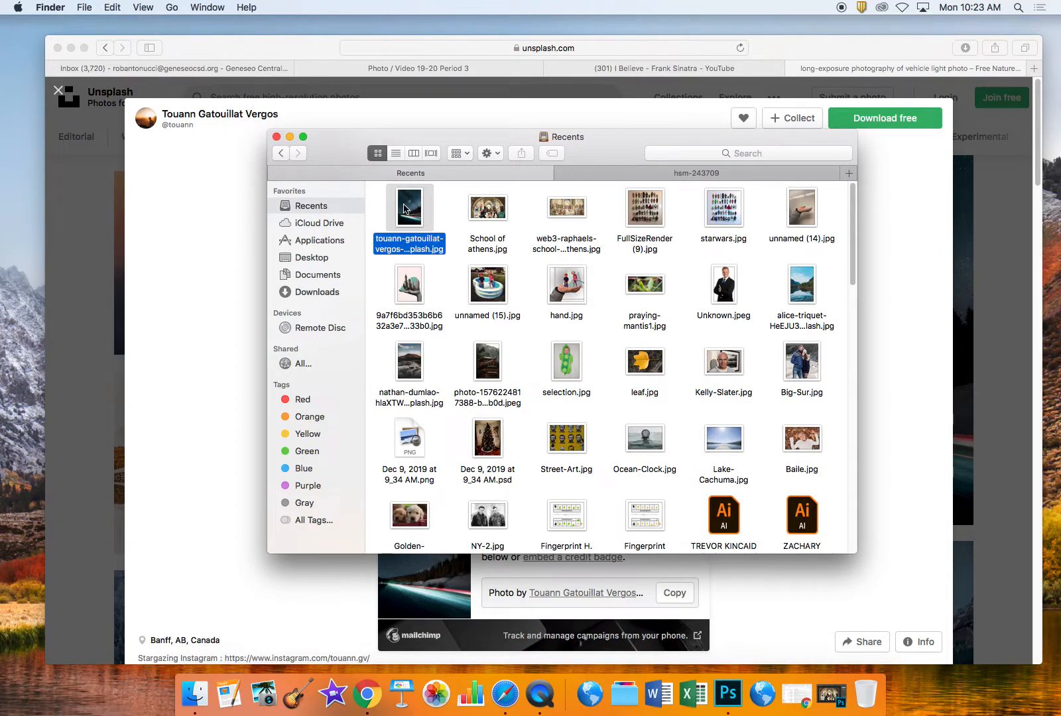
pyautogui.click(316, 294)
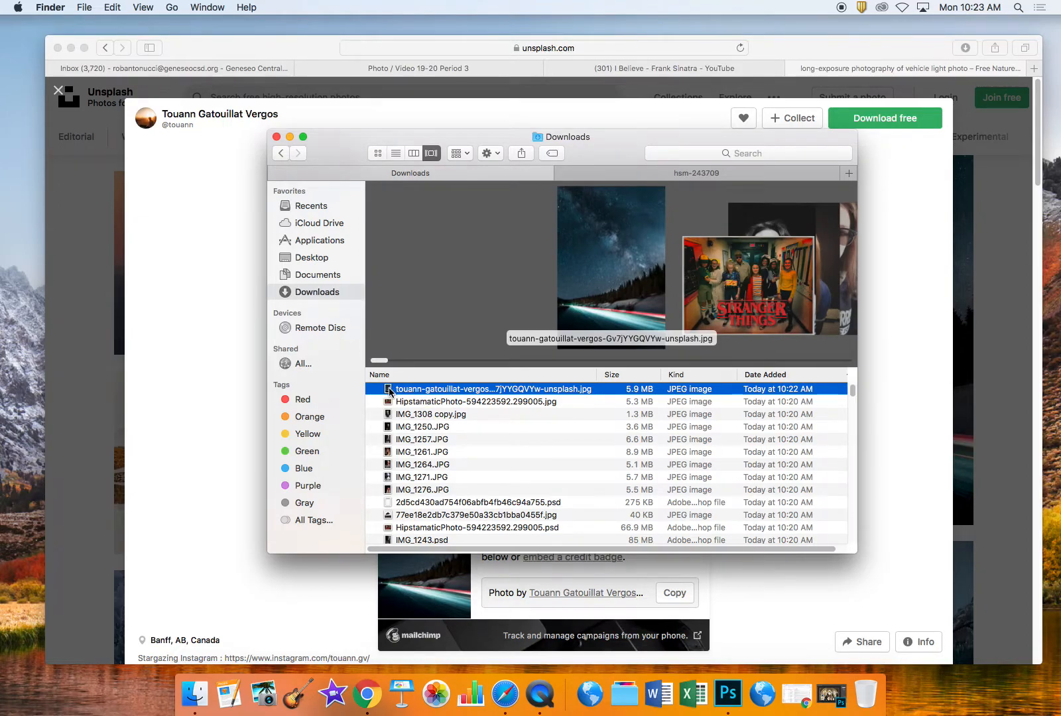
pyautogui.moveTo(390, 391); pyautogui.dragTo(728, 694)
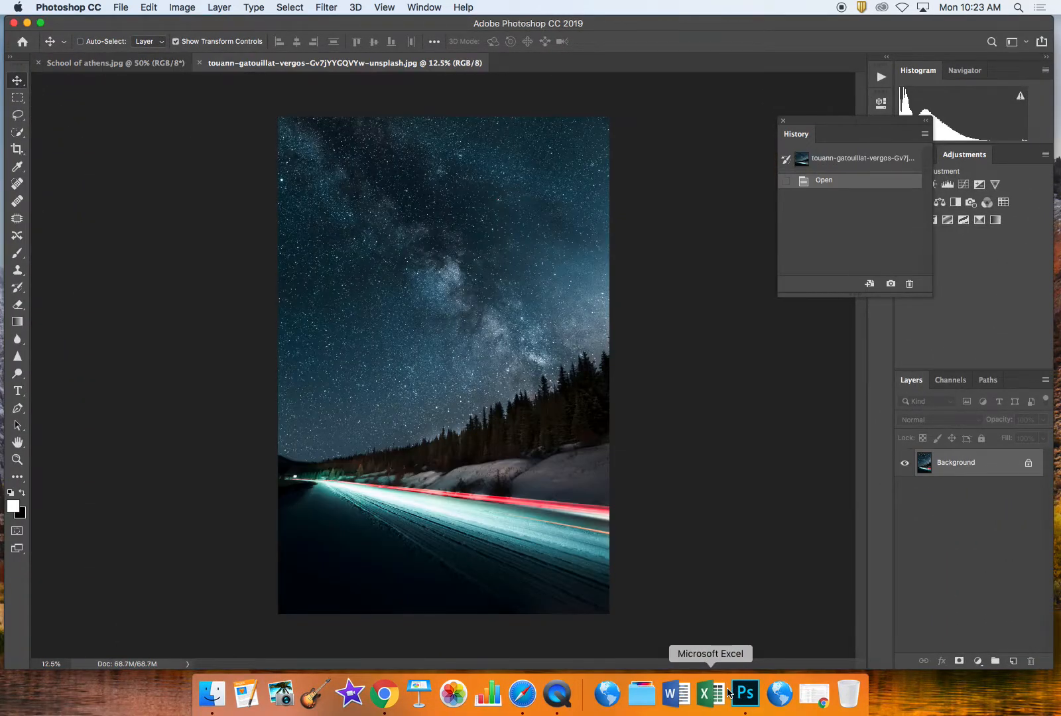
pyautogui.click(200, 64)
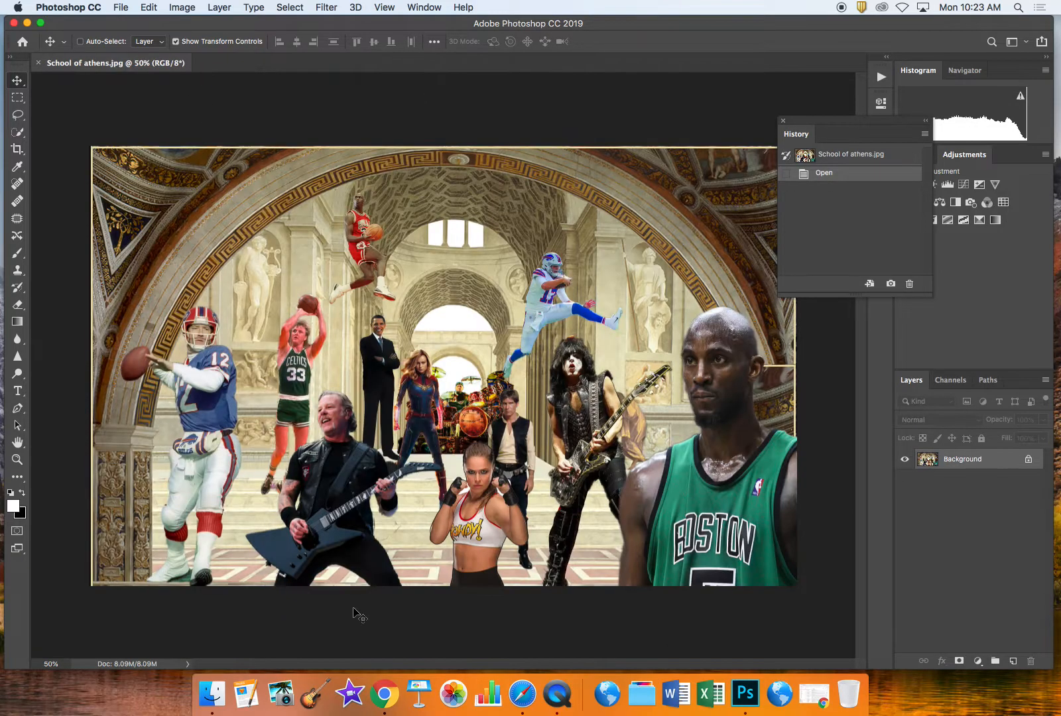
# - Open the night road photo from the Downloads folder in Photoshop and view School of athens.jpg before returning to it
pyautogui.click(211, 694)
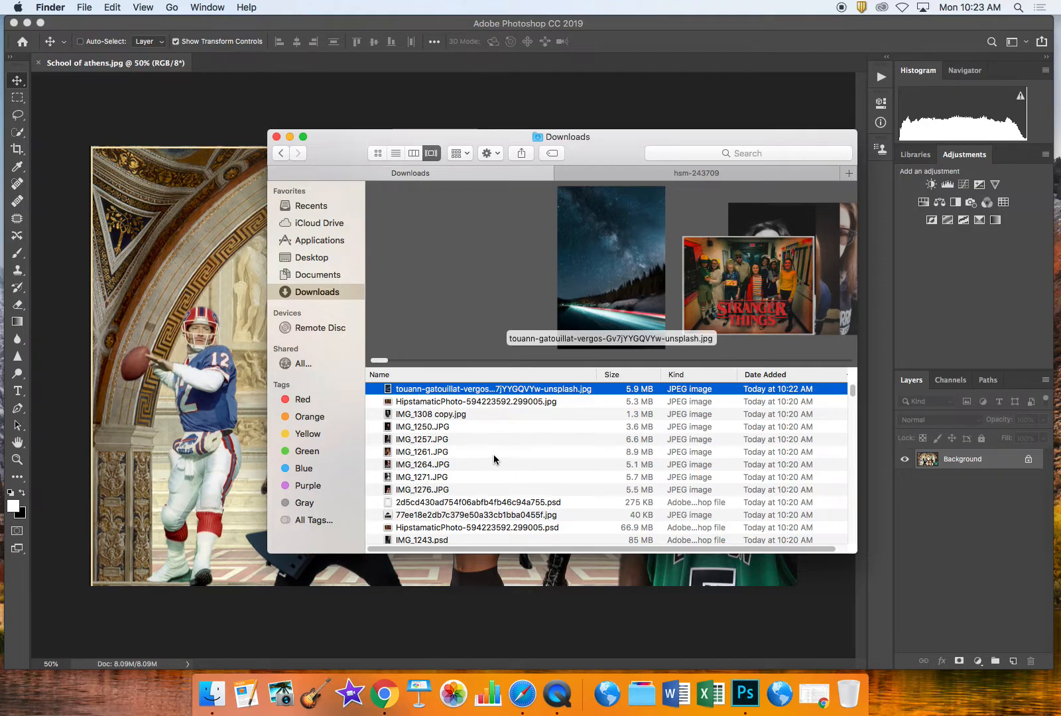
pyautogui.click(317, 204)
pyautogui.click(316, 292)
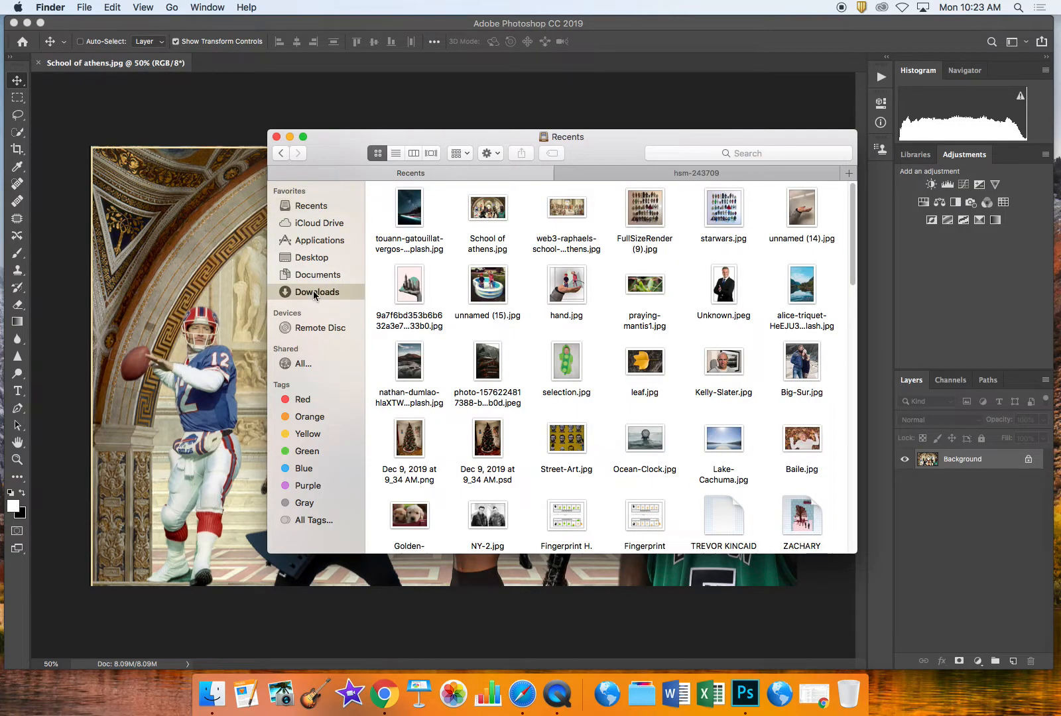
pyautogui.moveTo(389, 392); pyautogui.dragTo(745, 695)
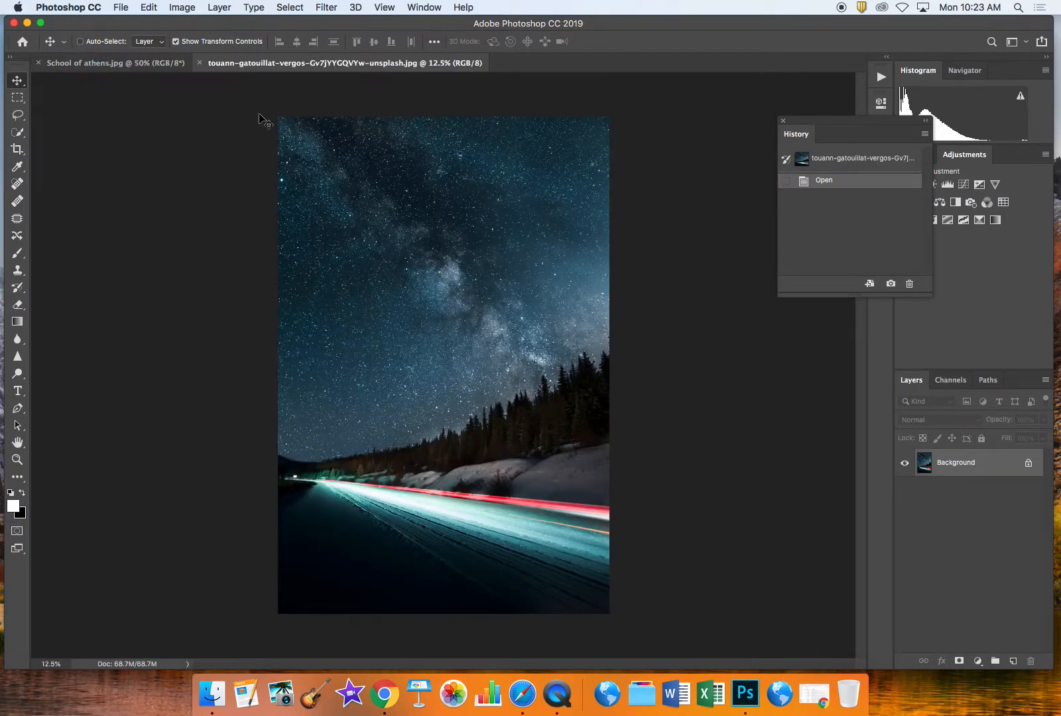
pyautogui.click(119, 63)
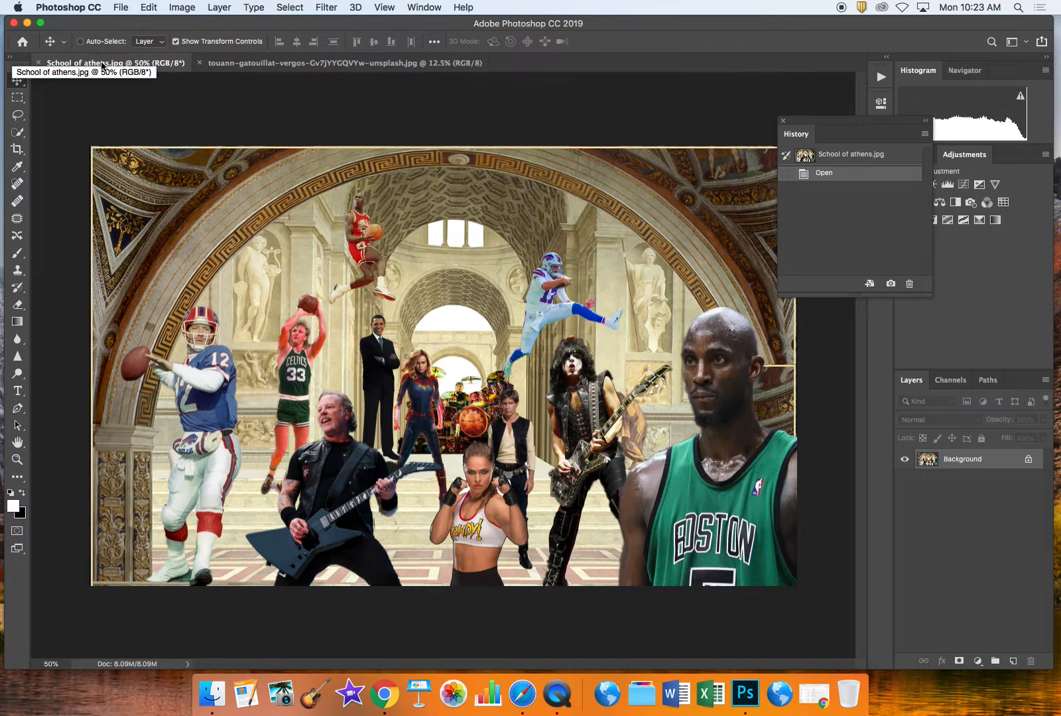
pyautogui.click(253, 64)
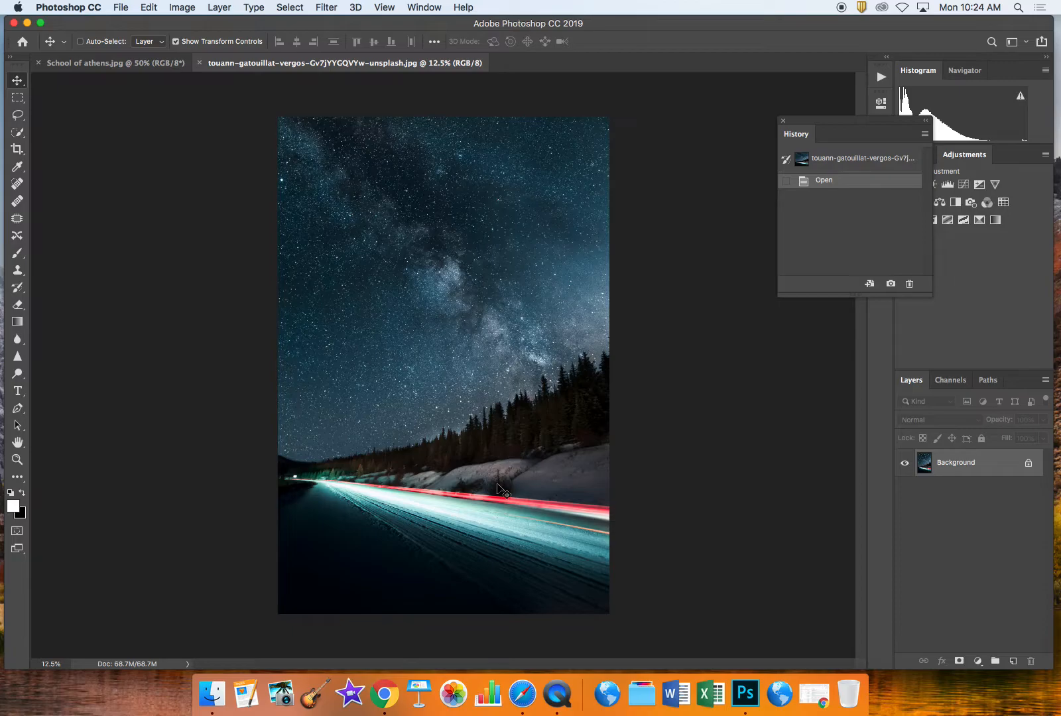
# - Switch to Safari and search Google Images for "josh allen"
pyautogui.click(523, 694)
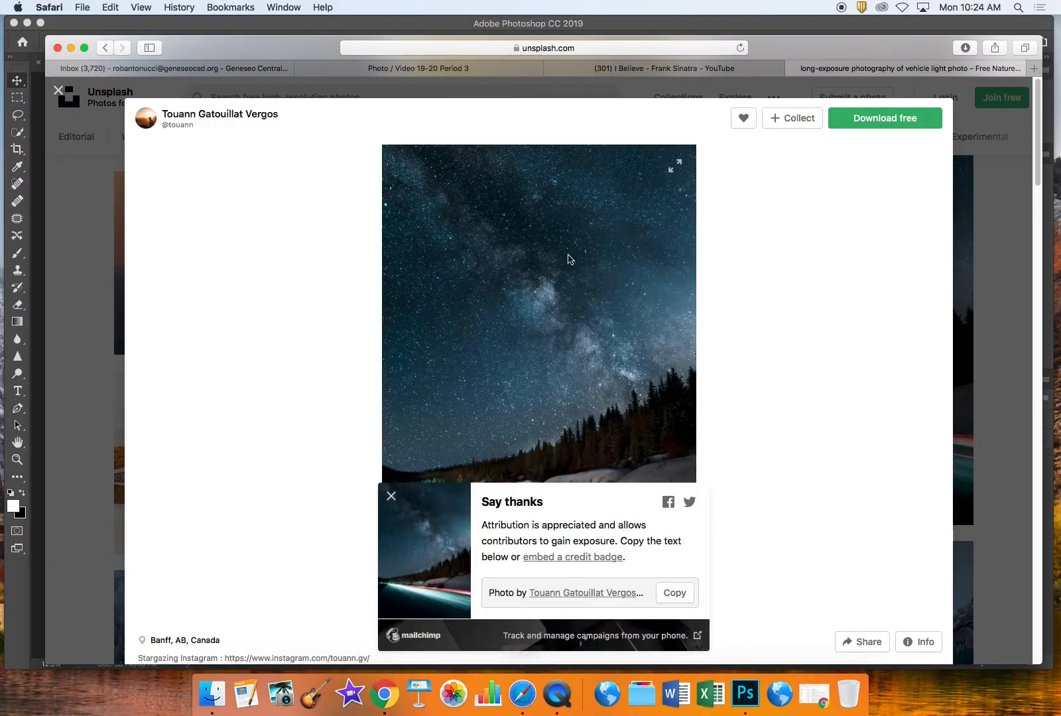
pyautogui.click(540, 48)
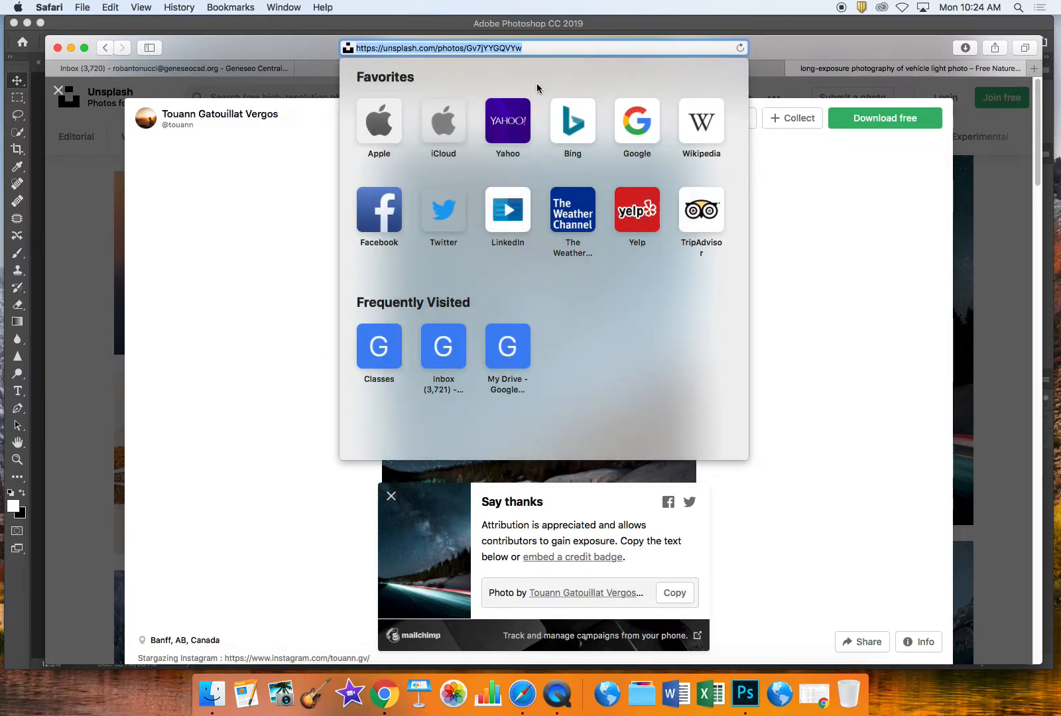
pyautogui.press('BackSpace')
pyautogui.write('josh')
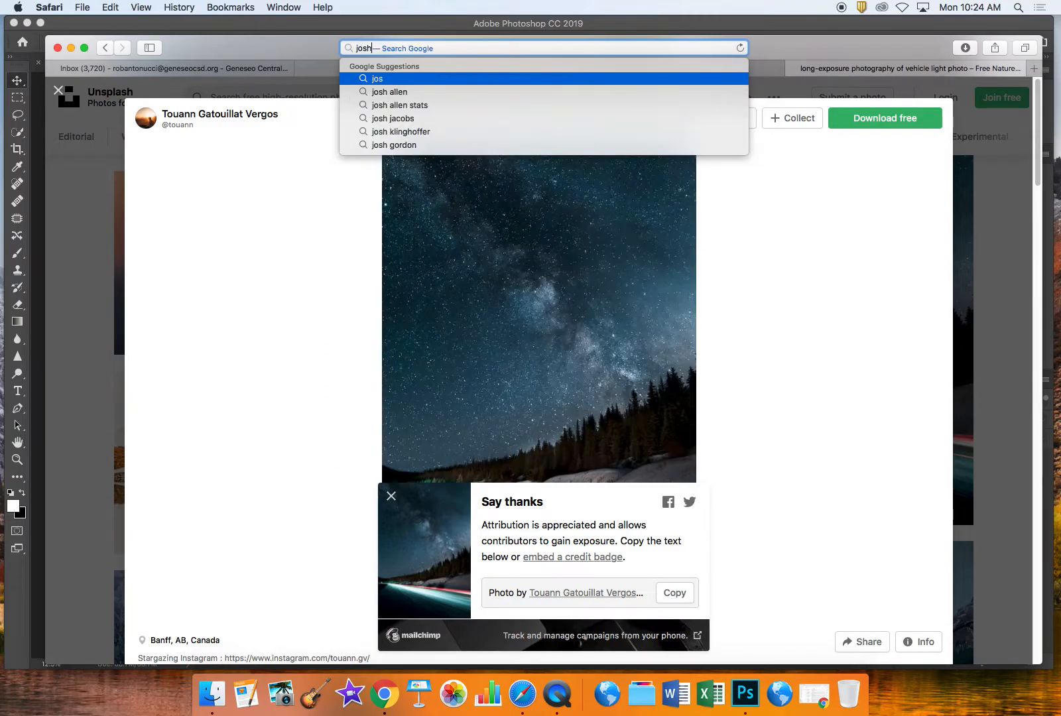
pyautogui.write(' allen')
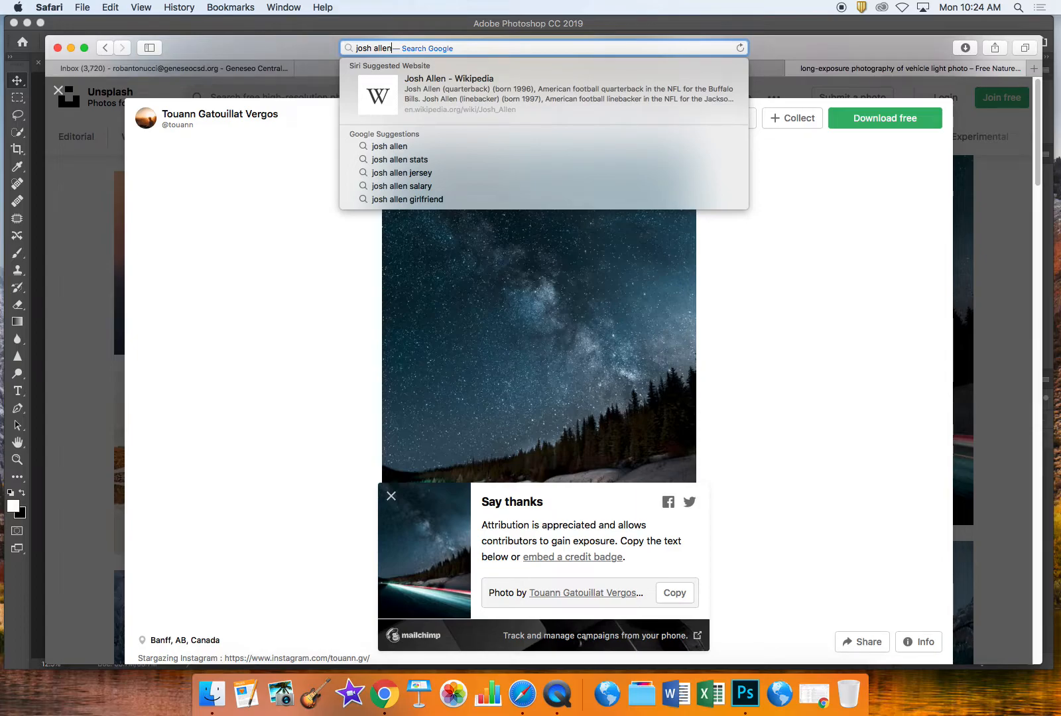
pyautogui.press('Return')
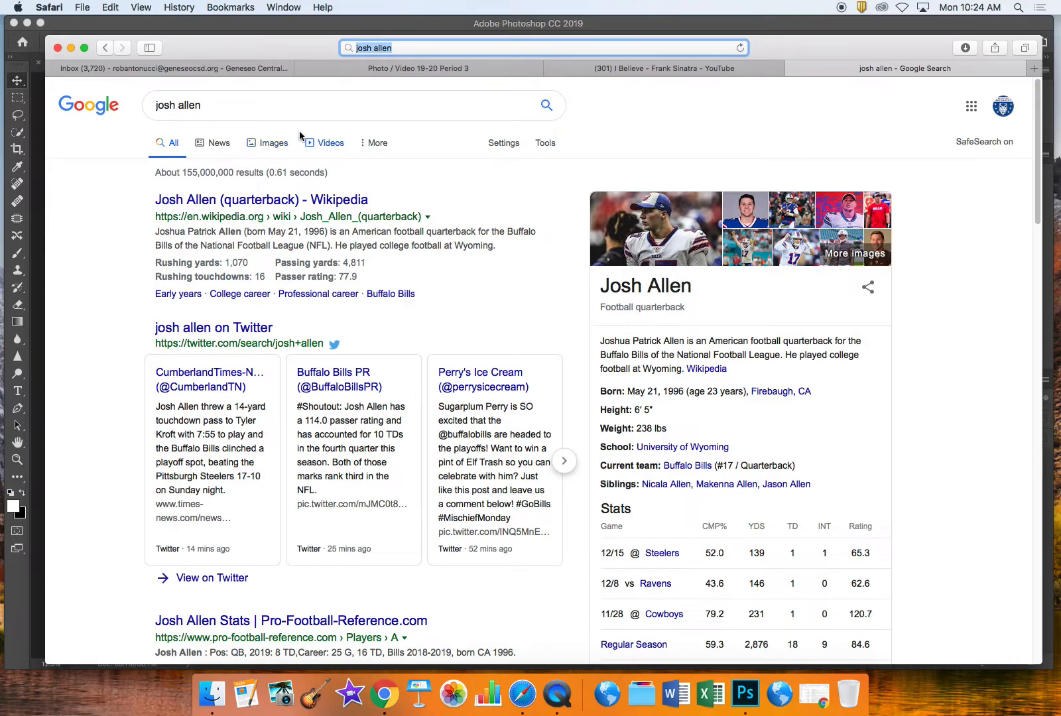
pyautogui.click(272, 143)
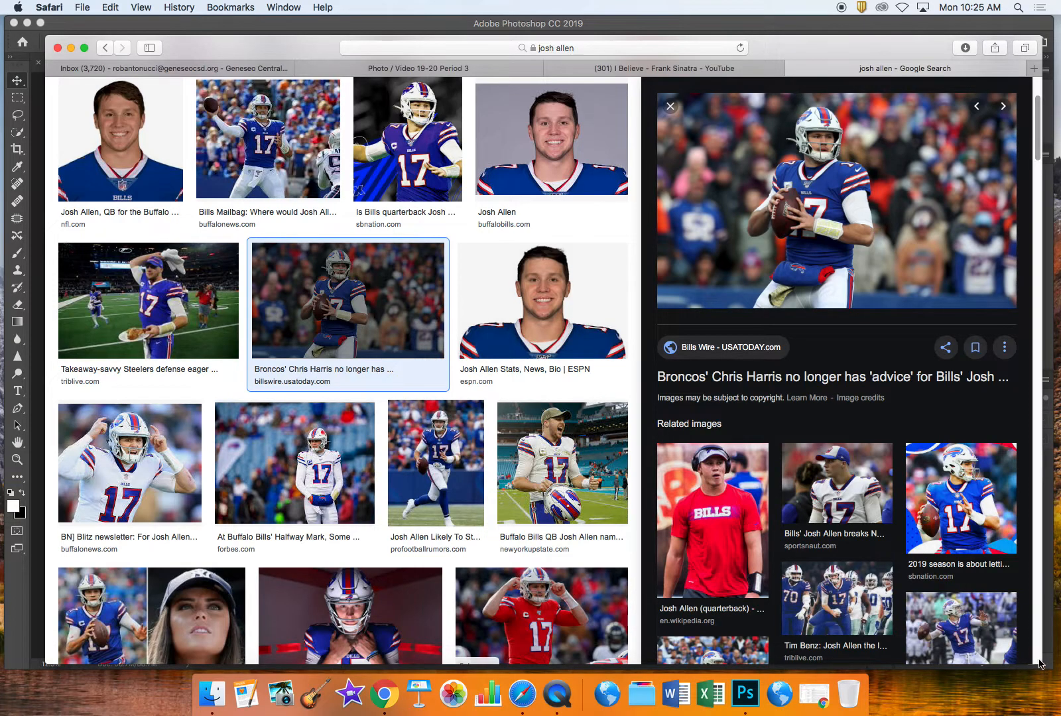
# - Shrink the Safari window and move it aside so the night road photo in Photoshop is partly uncovered
pyautogui.moveTo(1042, 667); pyautogui.dragTo(721, 506)
pyautogui.moveTo(540, 47); pyautogui.dragTo(902, 199)
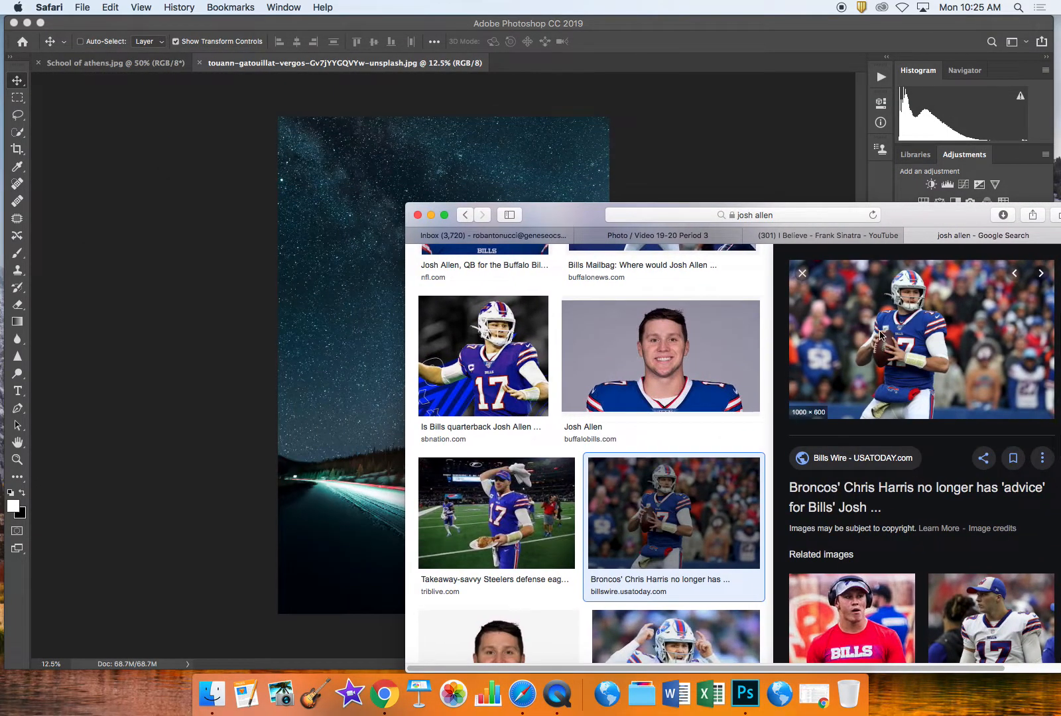
# - Bring the quarterback image from the Google results into the night road photo as a new layer with transform controls shown
pyautogui.moveTo(927, 337); pyautogui.dragTo(351, 229)
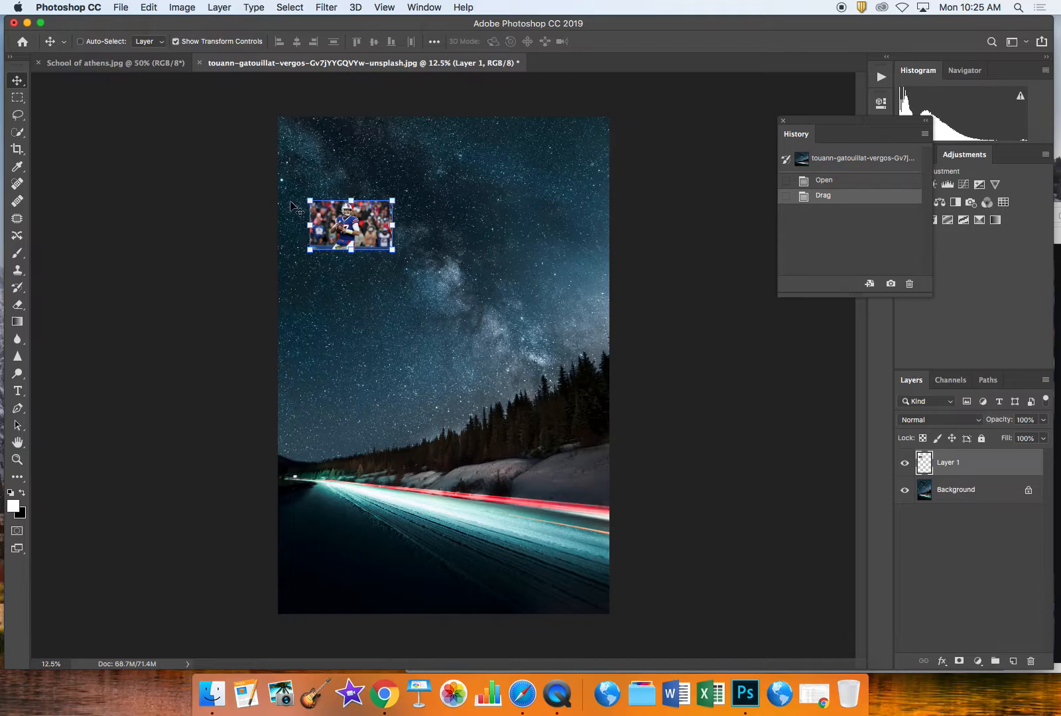
pyautogui.click(176, 42)
pyautogui.click(176, 42)
# - Scale the quarterback layer up proportionally to about 504% and place it along the bottom edge of the night road photo
pyautogui.moveTo(393, 224); pyautogui.dragTo(545, 240)
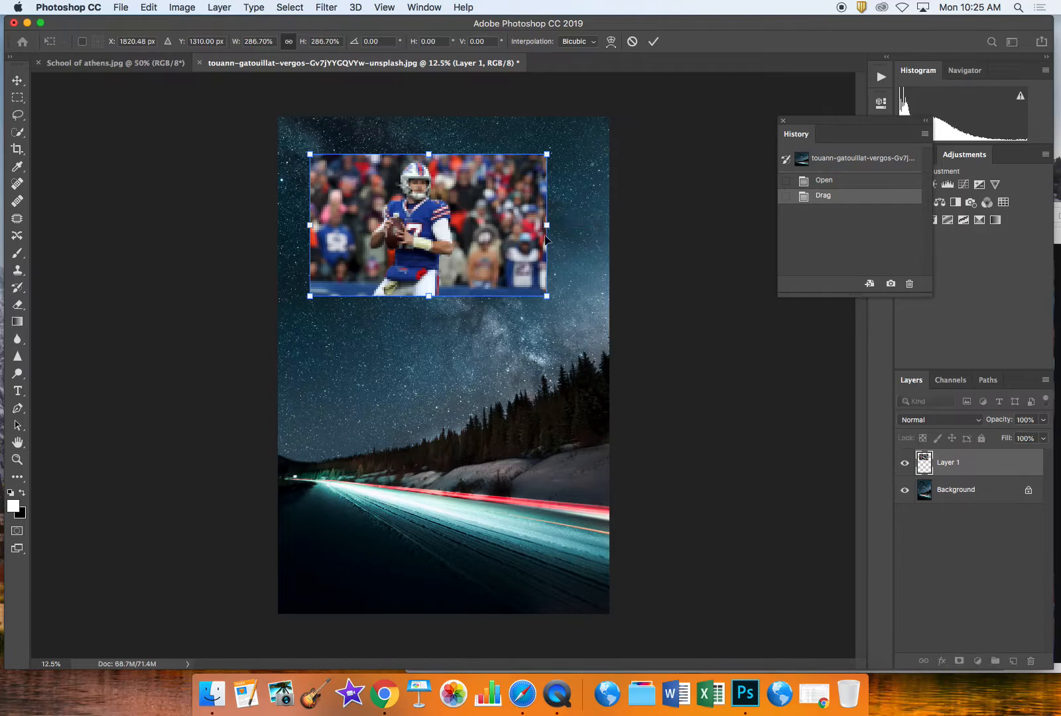
pyautogui.moveTo(310, 295); pyautogui.dragTo(384, 358)
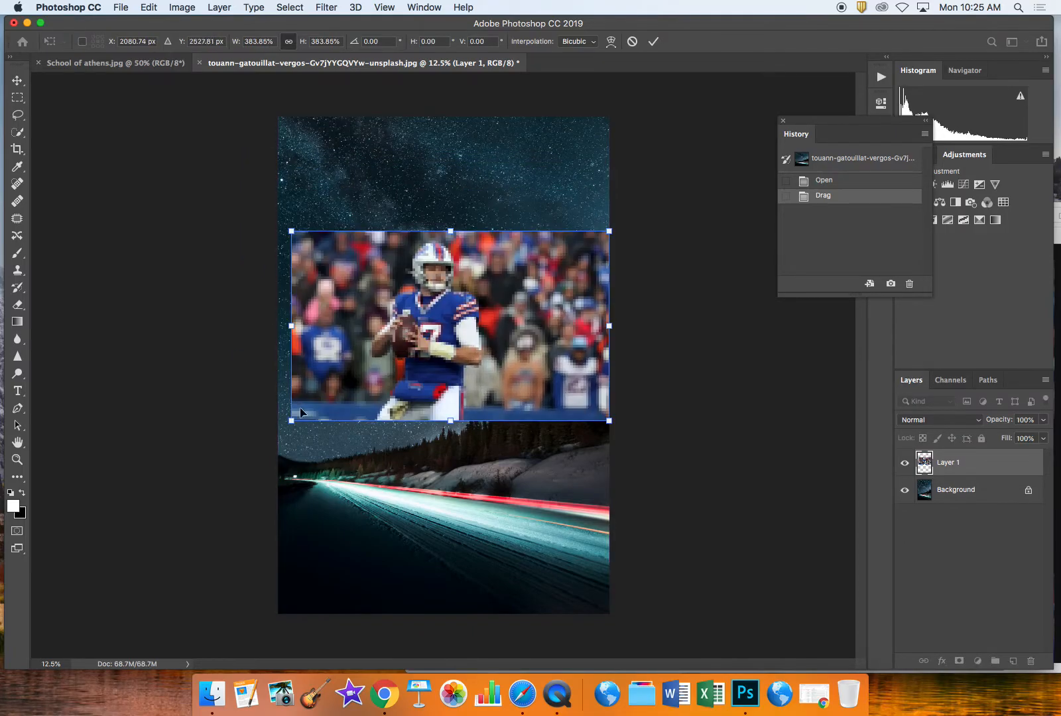
pyautogui.moveTo(295, 419); pyautogui.dragTo(204, 475)
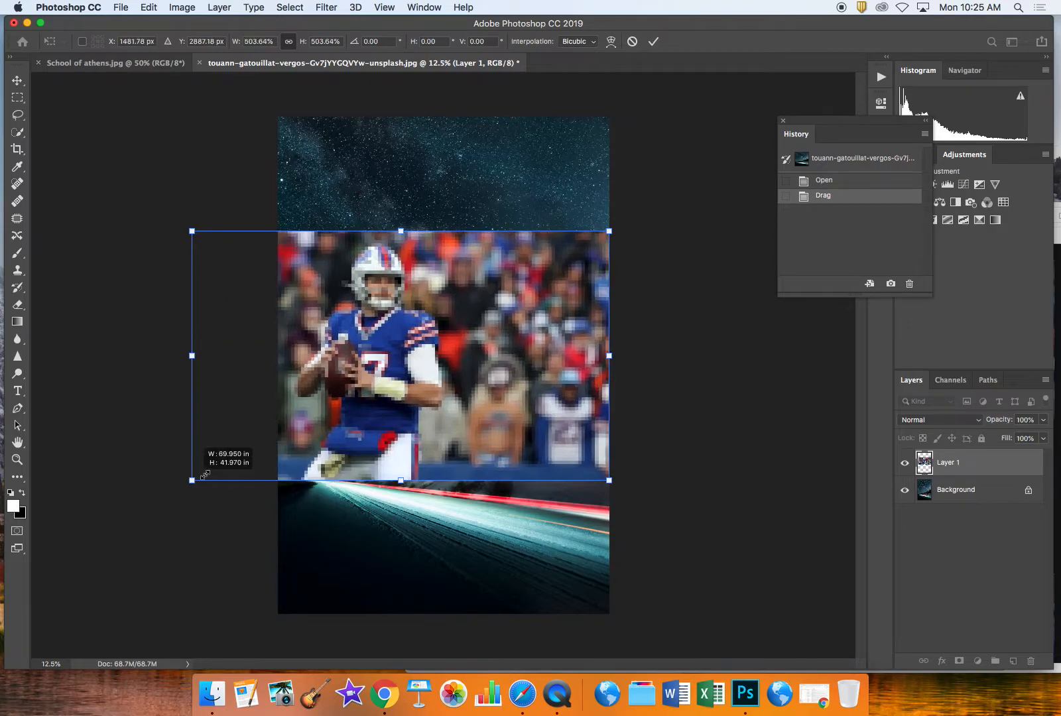
pyautogui.moveTo(368, 314); pyautogui.dragTo(444, 460)
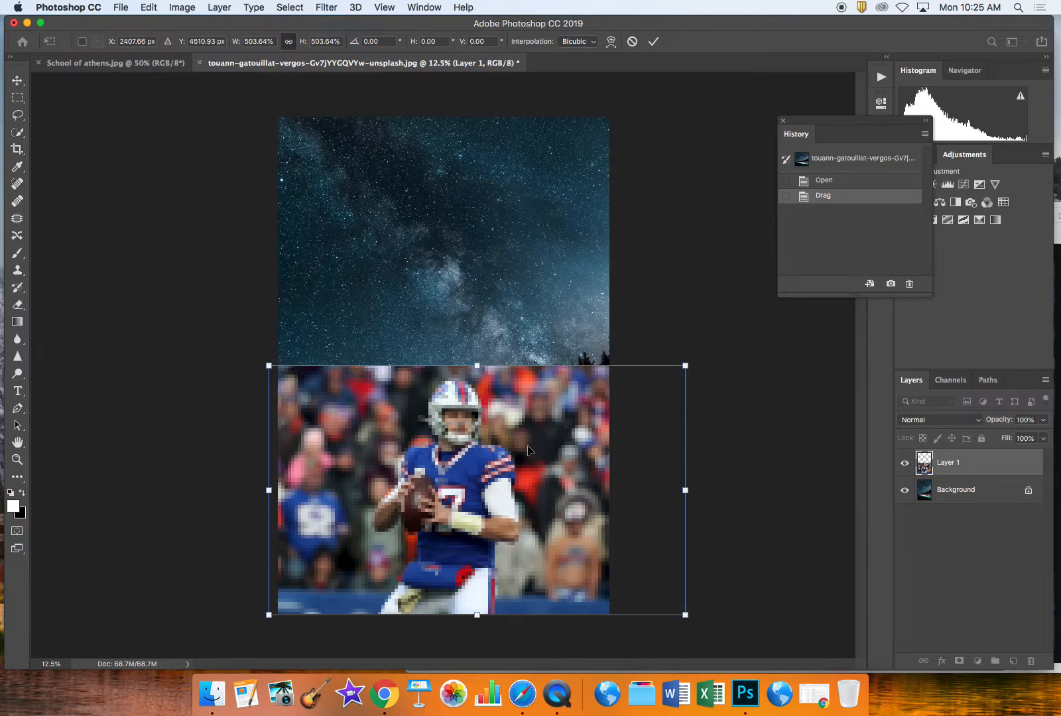
pyautogui.press('Return')
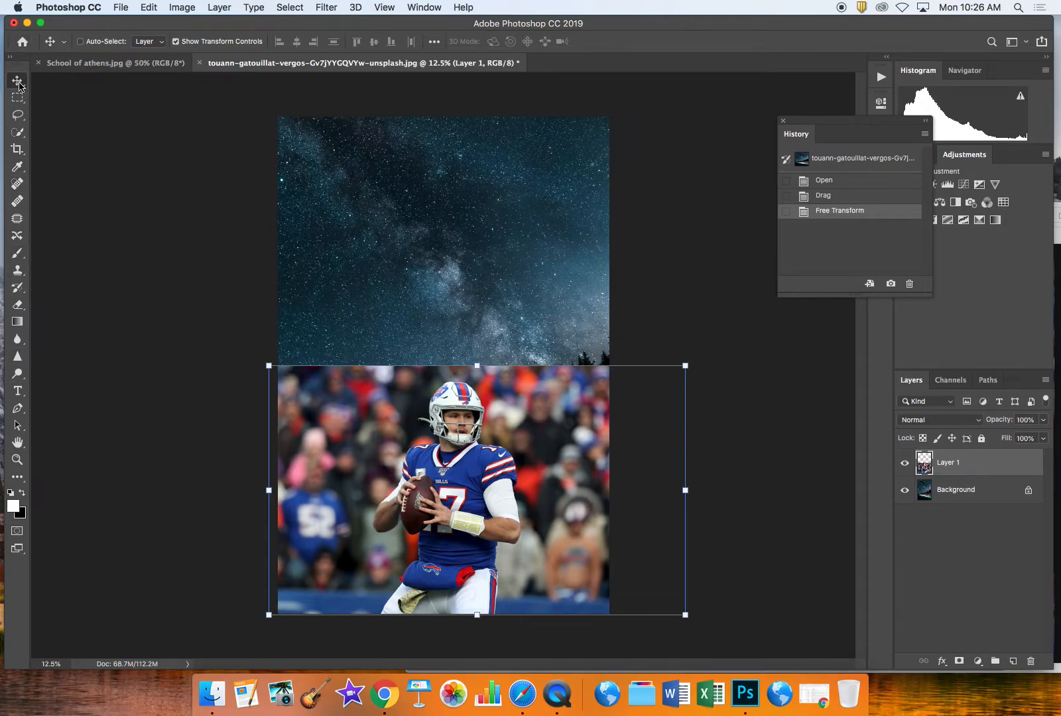
# - Select the quarterback automatically with the Quick Selection tool's Select Subject command
pyautogui.click(17, 130)
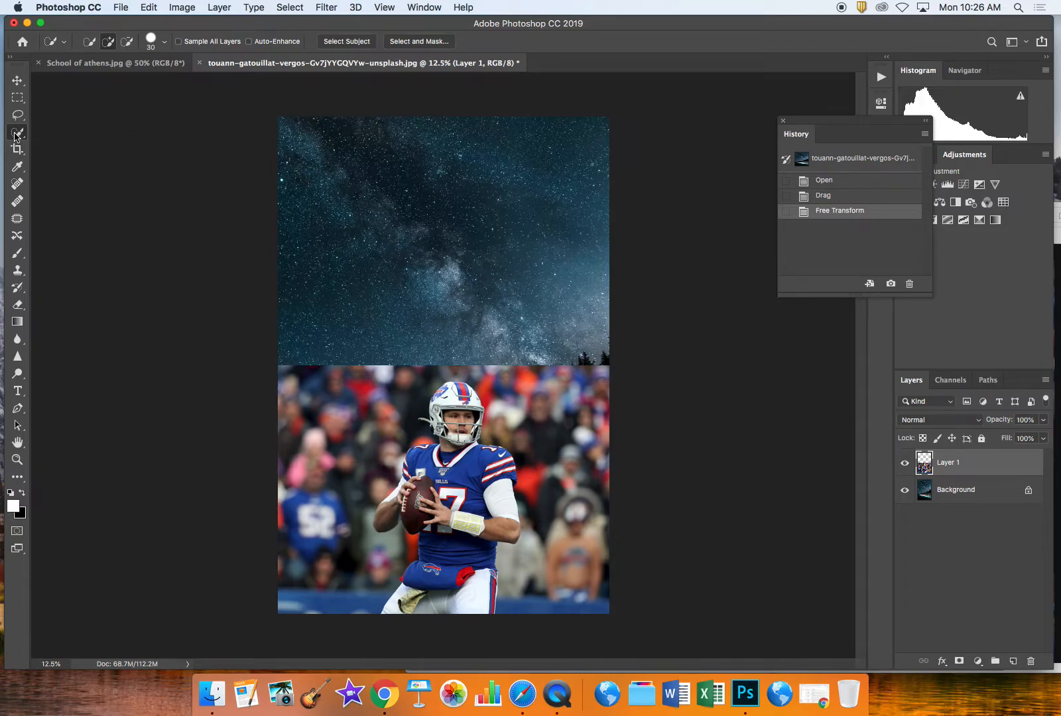
pyautogui.click(18, 134)
pyautogui.click(343, 43)
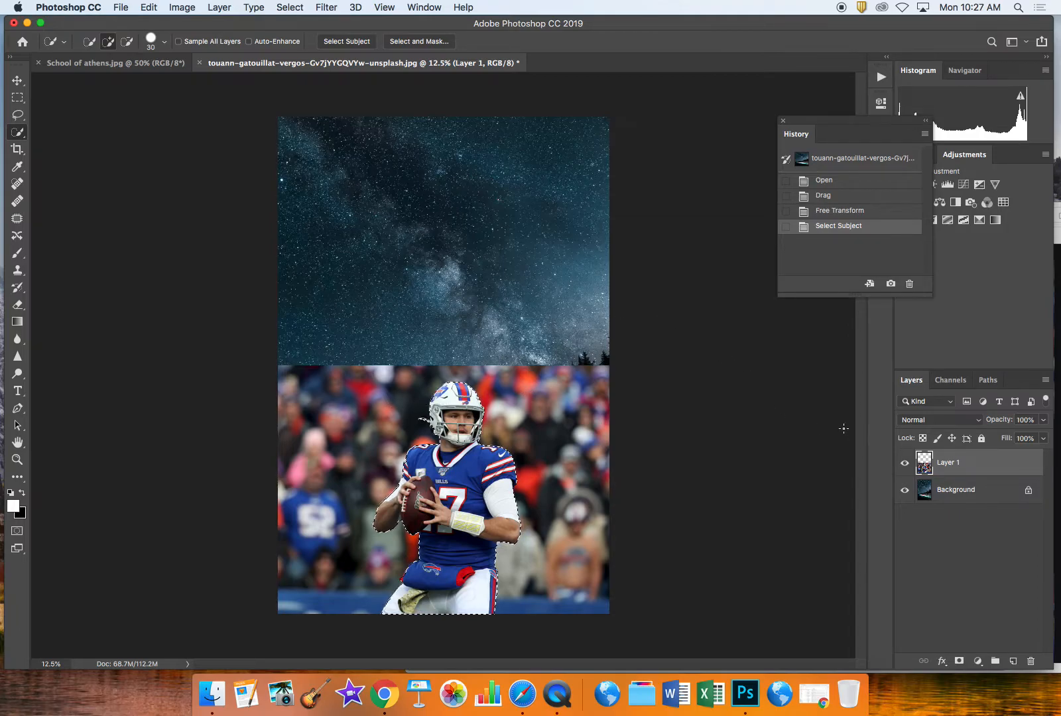
# - Rename the quarterback layer "josh" and add a layer mask from the selection to hide the stadium crowd
pyautogui.doubleClick(946, 464)
pyautogui.write('josh')
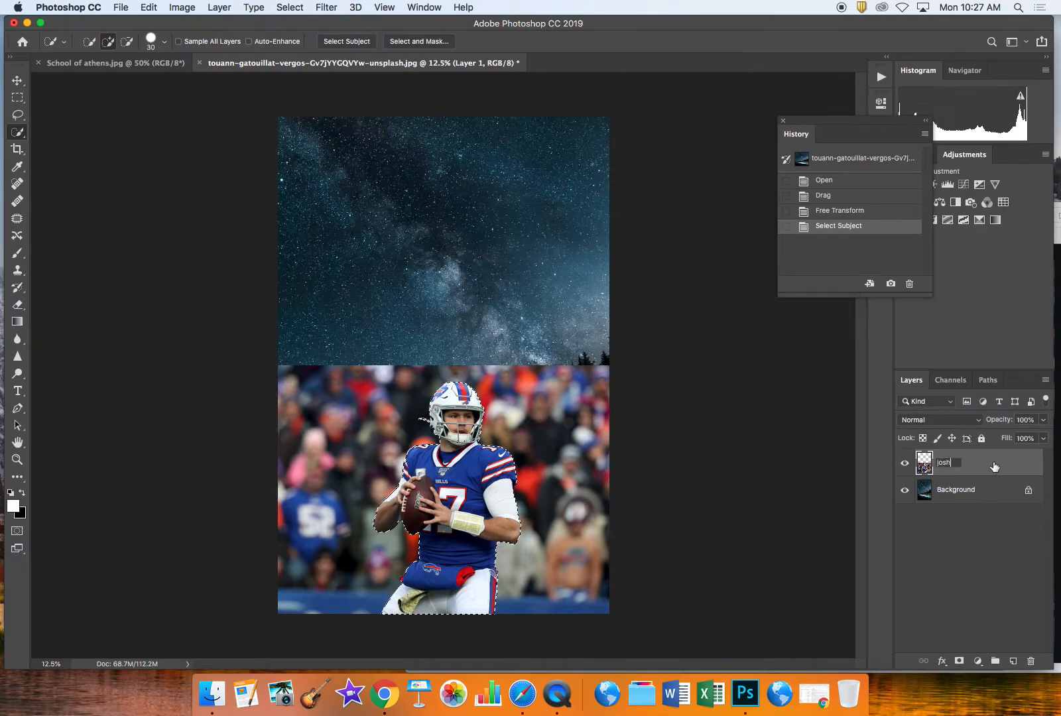
pyautogui.press('Return')
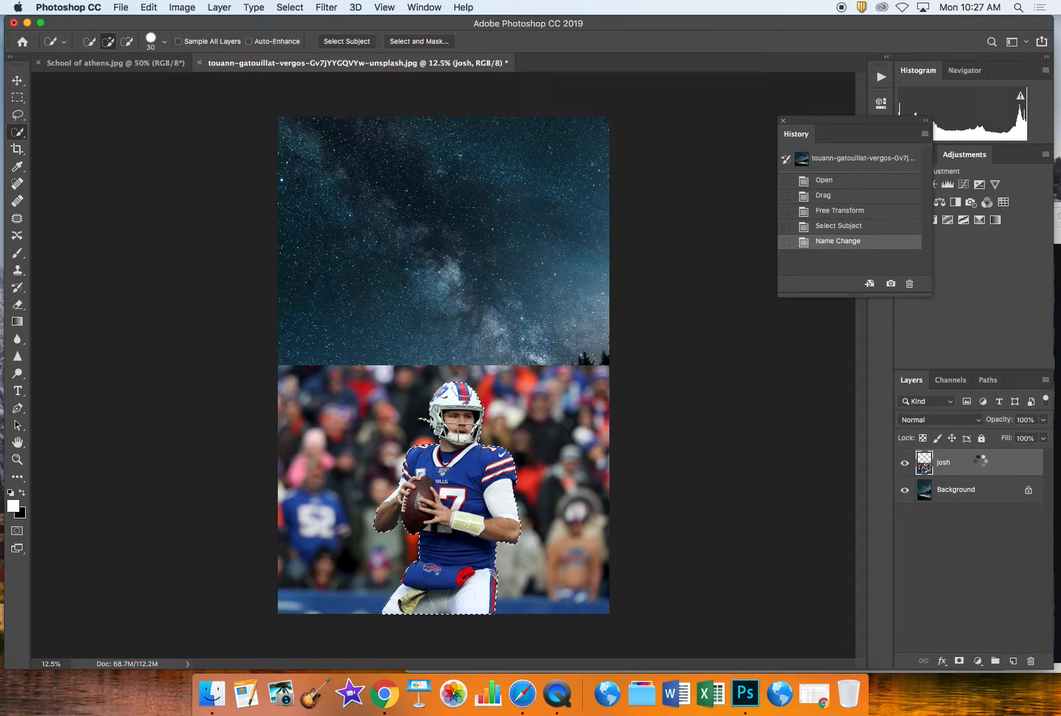
pyautogui.doubleClick(981, 464)
pyautogui.press('Escape')
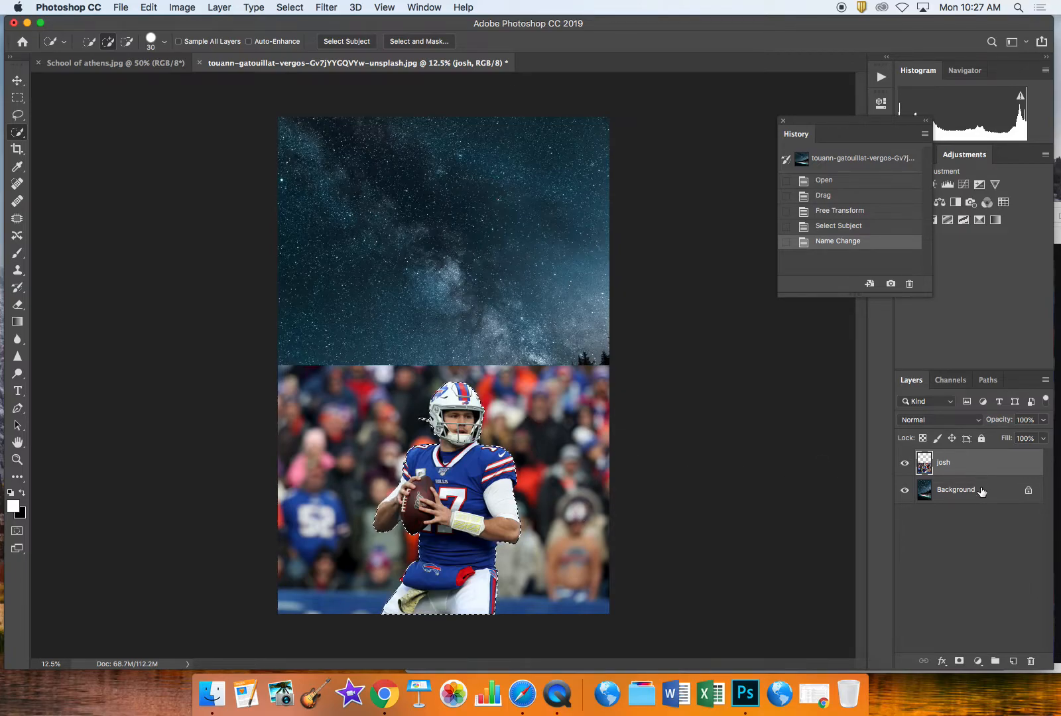
pyautogui.click(958, 661)
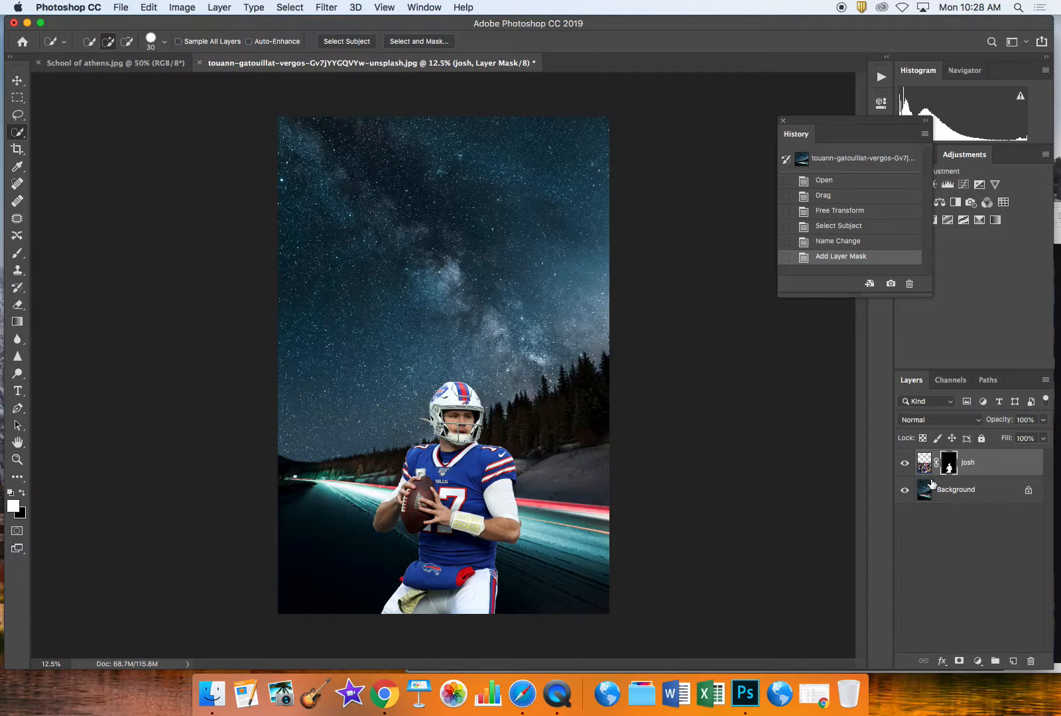
# - Toggle the visibility of the josh and Background layers to compare the composite with and without each one
pyautogui.click(905, 464)
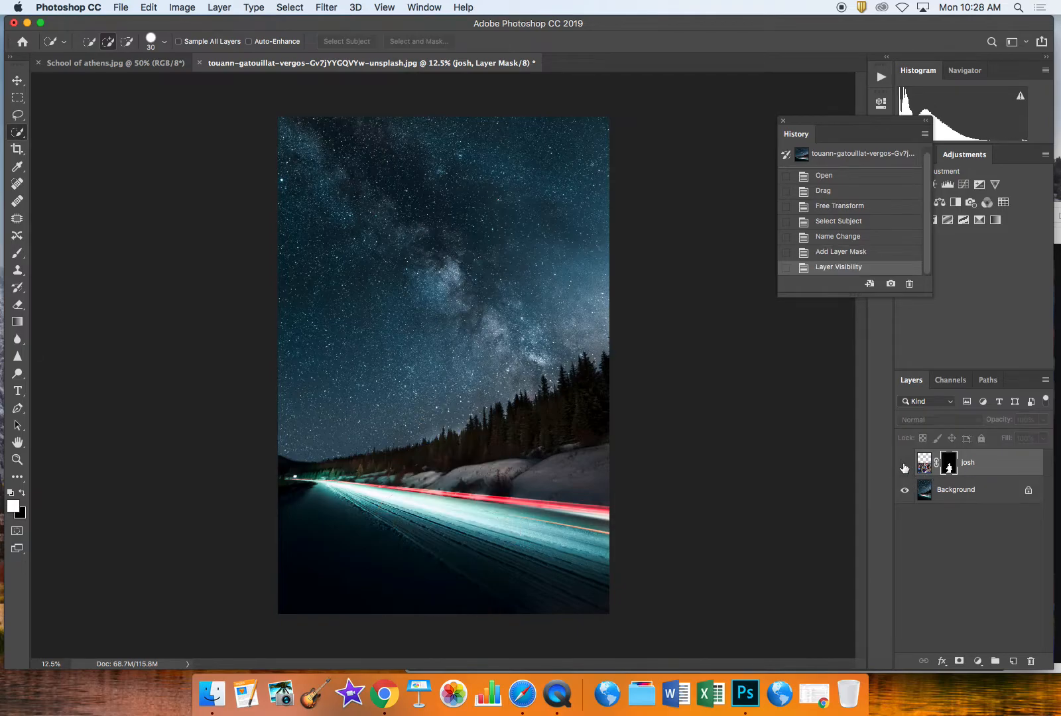
pyautogui.click(905, 466)
pyautogui.click(905, 490)
pyautogui.click(905, 491)
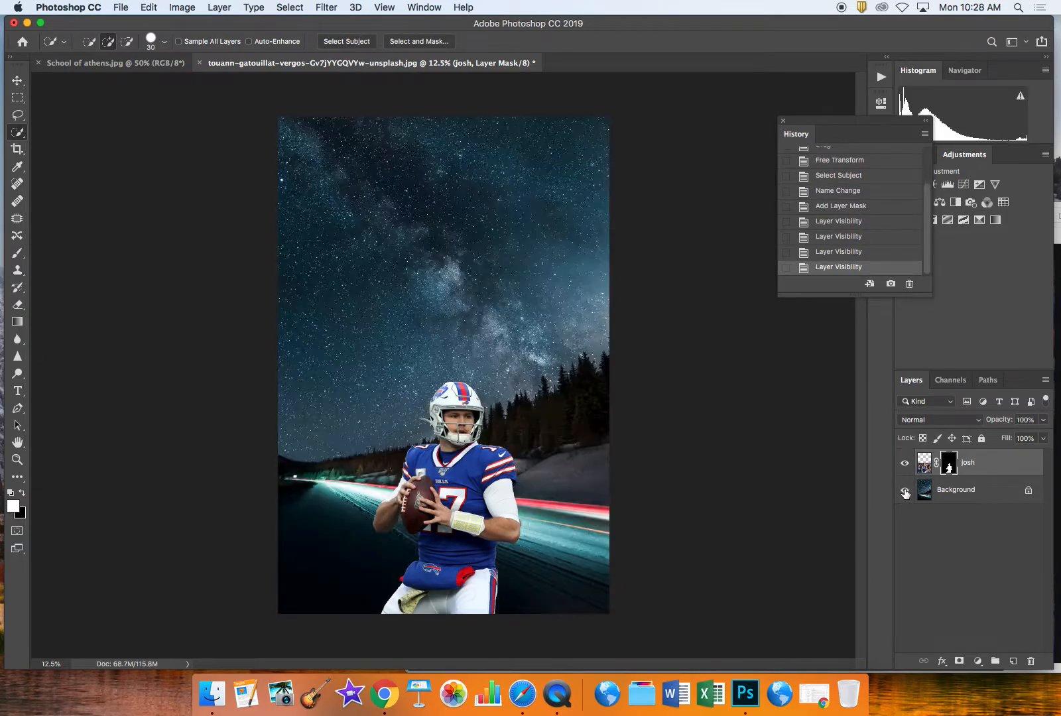
pyautogui.click(905, 464)
pyautogui.click(905, 464)
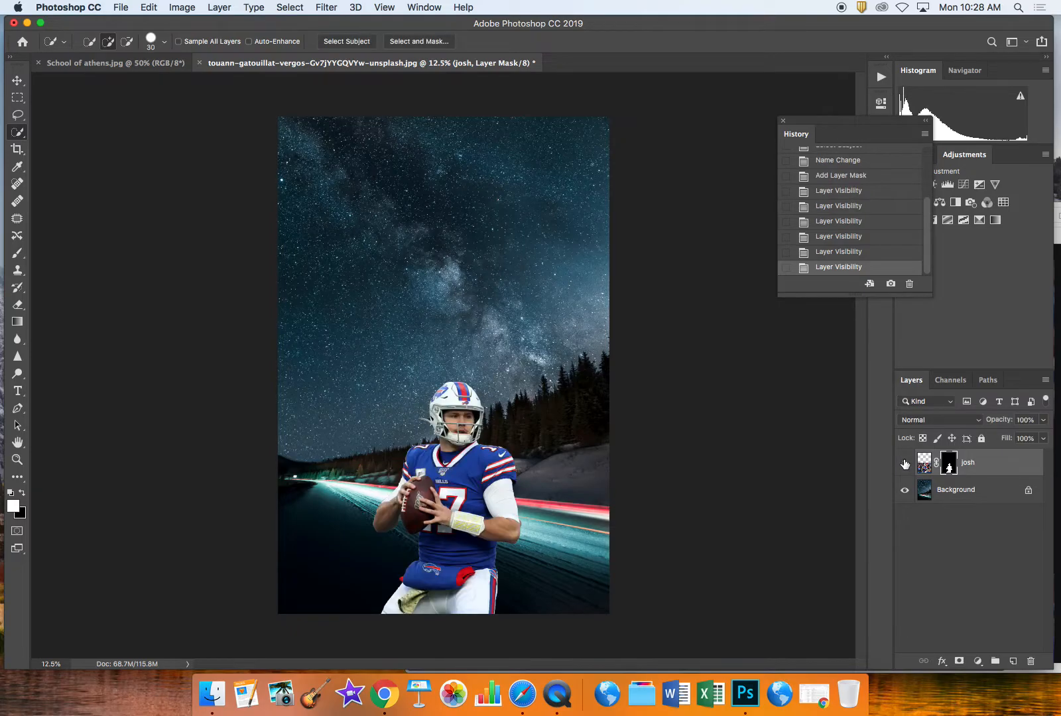
pyautogui.click(905, 465)
pyautogui.click(905, 464)
pyautogui.click(905, 464)
pyautogui.click(904, 465)
pyautogui.click(905, 466)
pyautogui.click(904, 466)
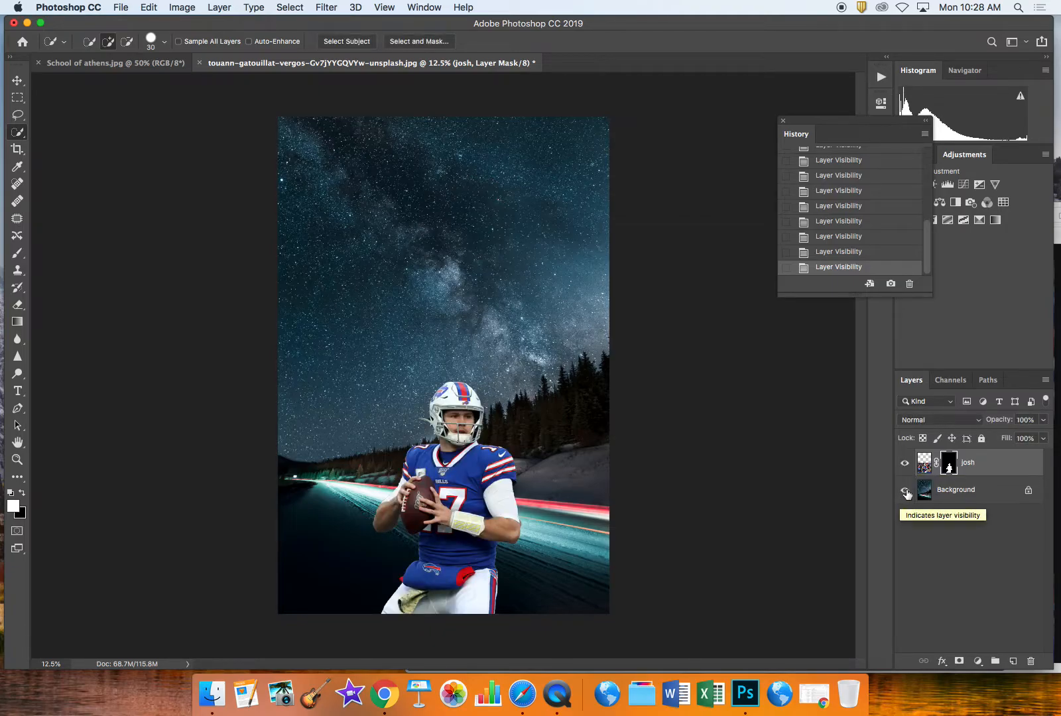
pyautogui.click(904, 490)
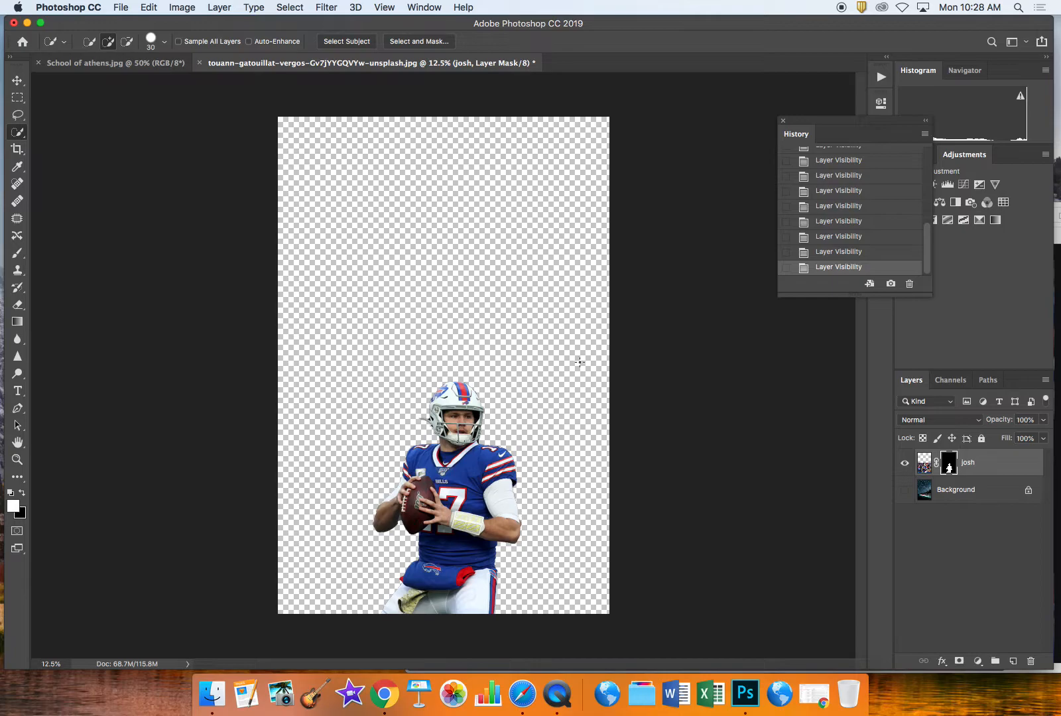
pyautogui.click(904, 490)
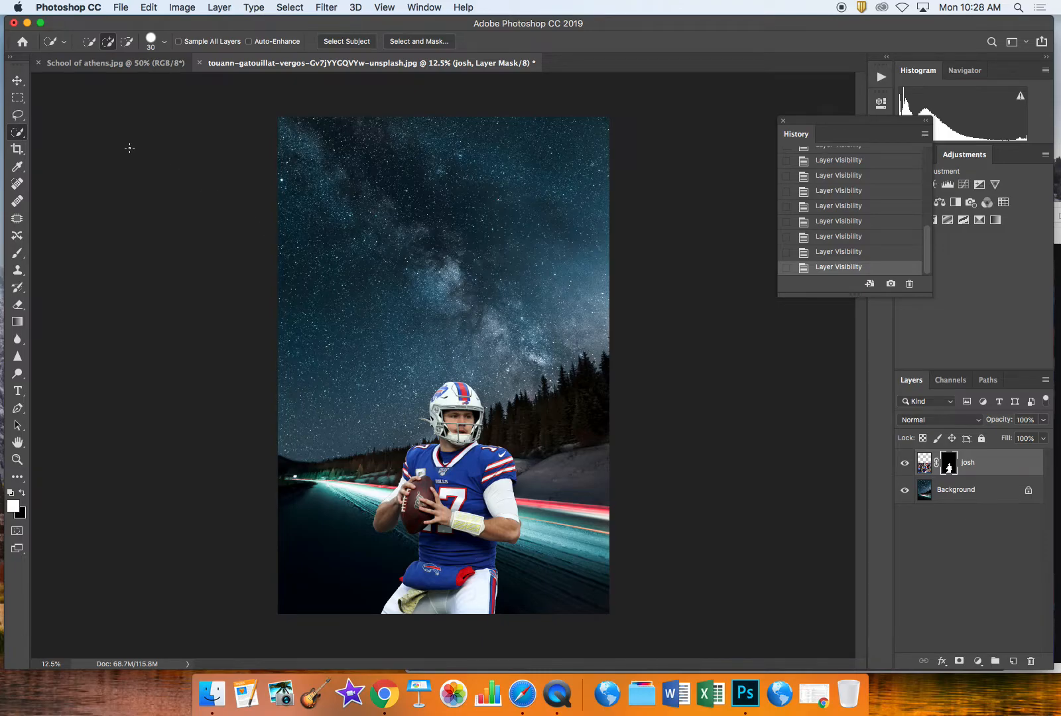
# - Move the josh layer up into the sky and rotate it by about 178.5° so the player is upside down
pyautogui.click(15, 81)
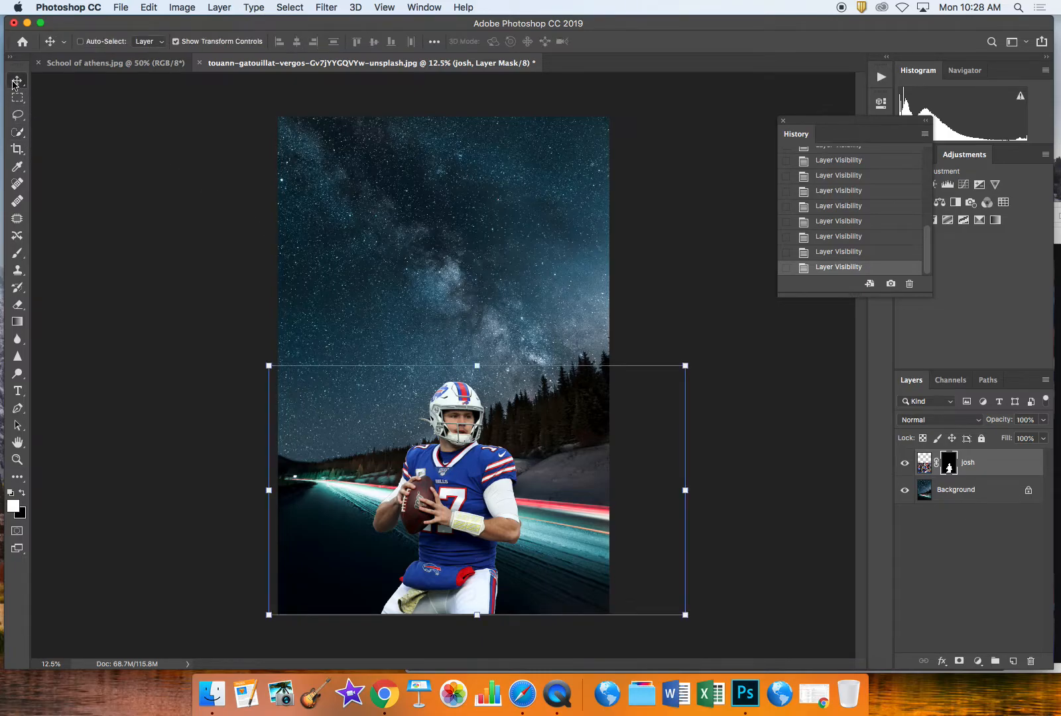
pyautogui.moveTo(490, 488); pyautogui.dragTo(474, 303)
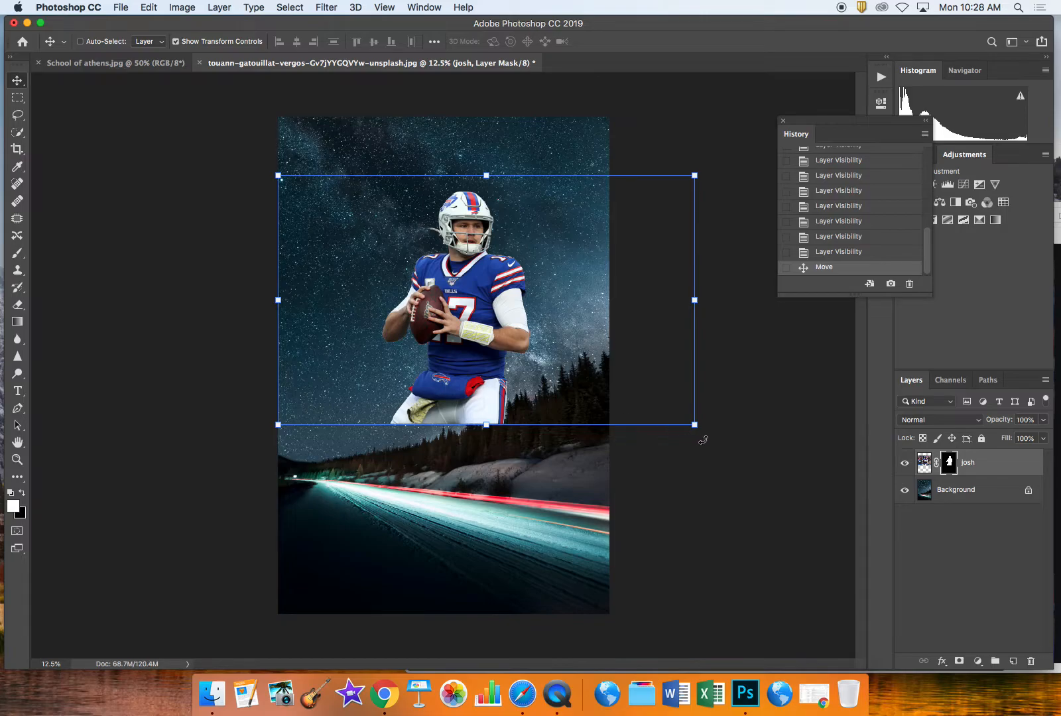
pyautogui.moveTo(708, 438); pyautogui.dragTo(450, 279)
pyautogui.moveTo(490, 318); pyautogui.dragTo(463, 244)
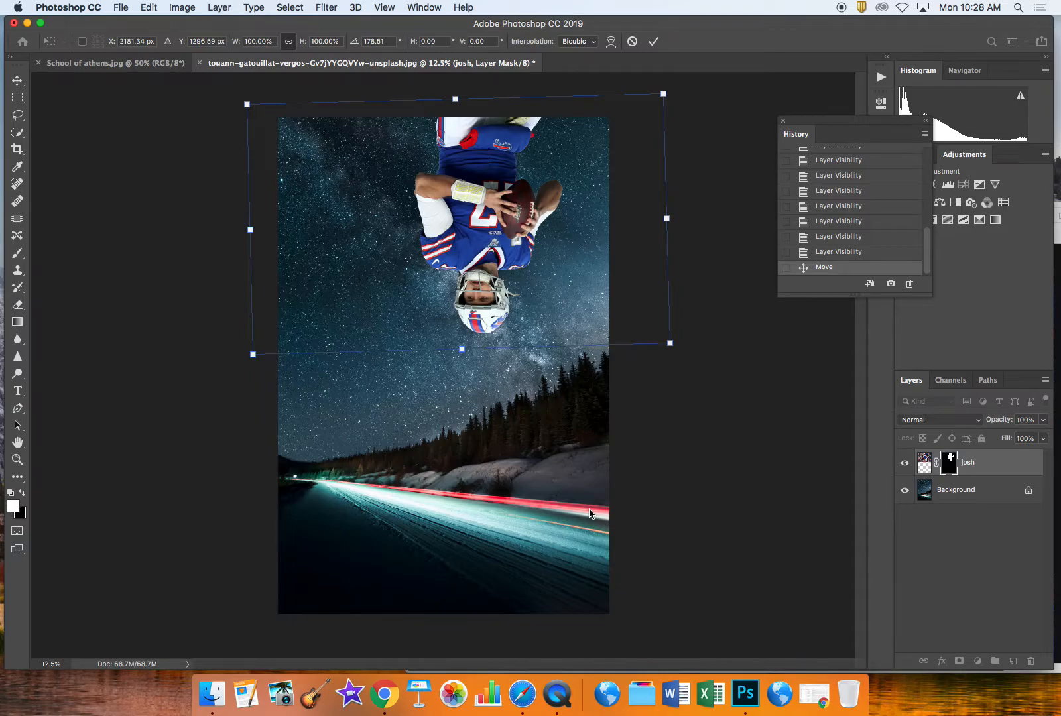
pyautogui.press('Escape')
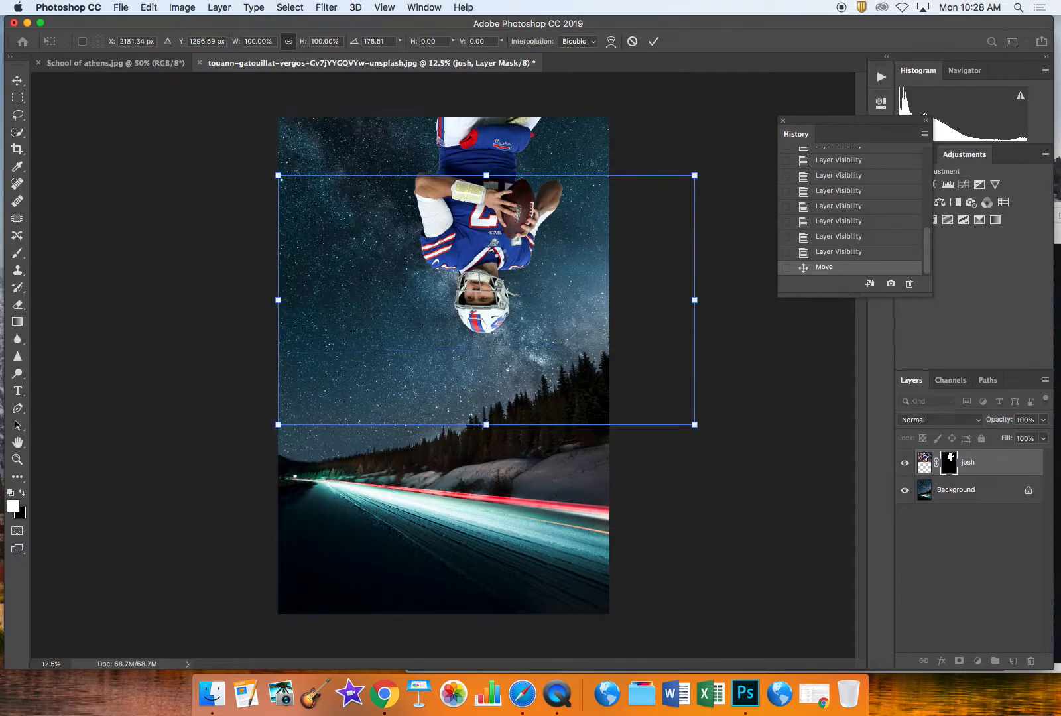
pyautogui.press('Return')
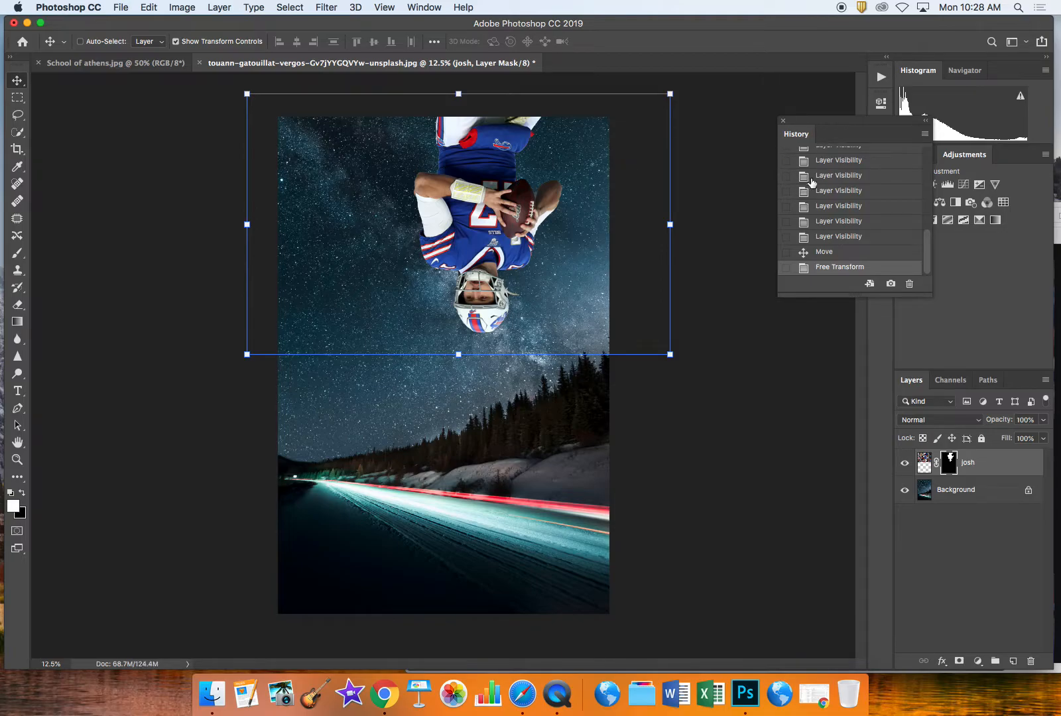
# - Close and reopen the document's History, move it closer to the canvas and lengthen it to list more states
pyautogui.click(783, 121)
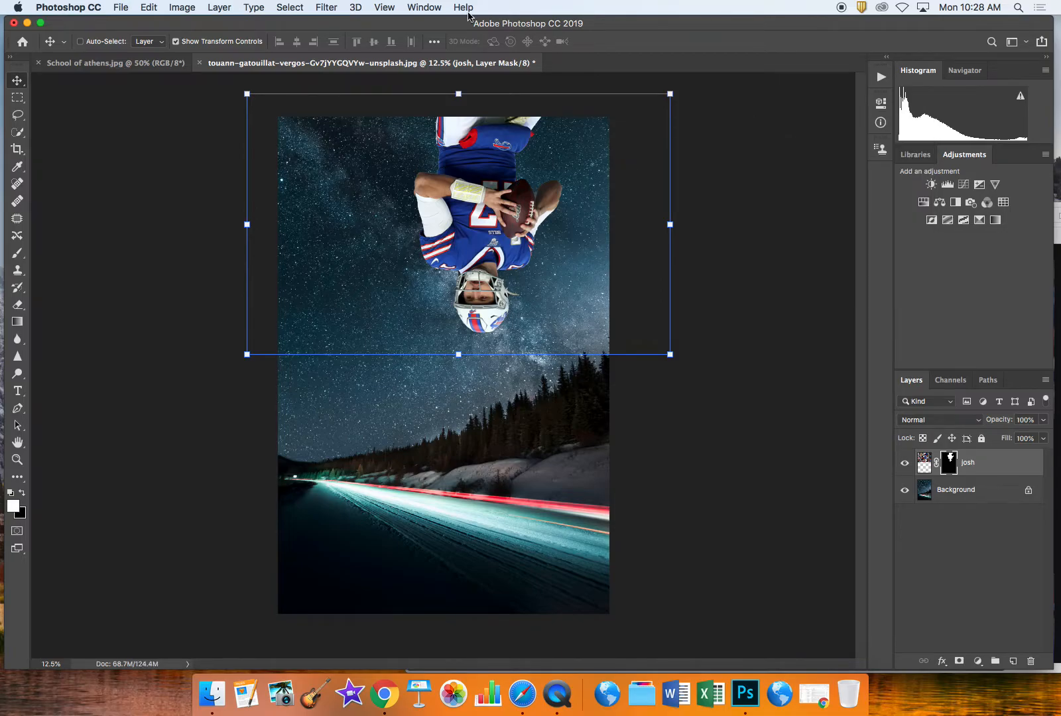
pyautogui.click(425, 8)
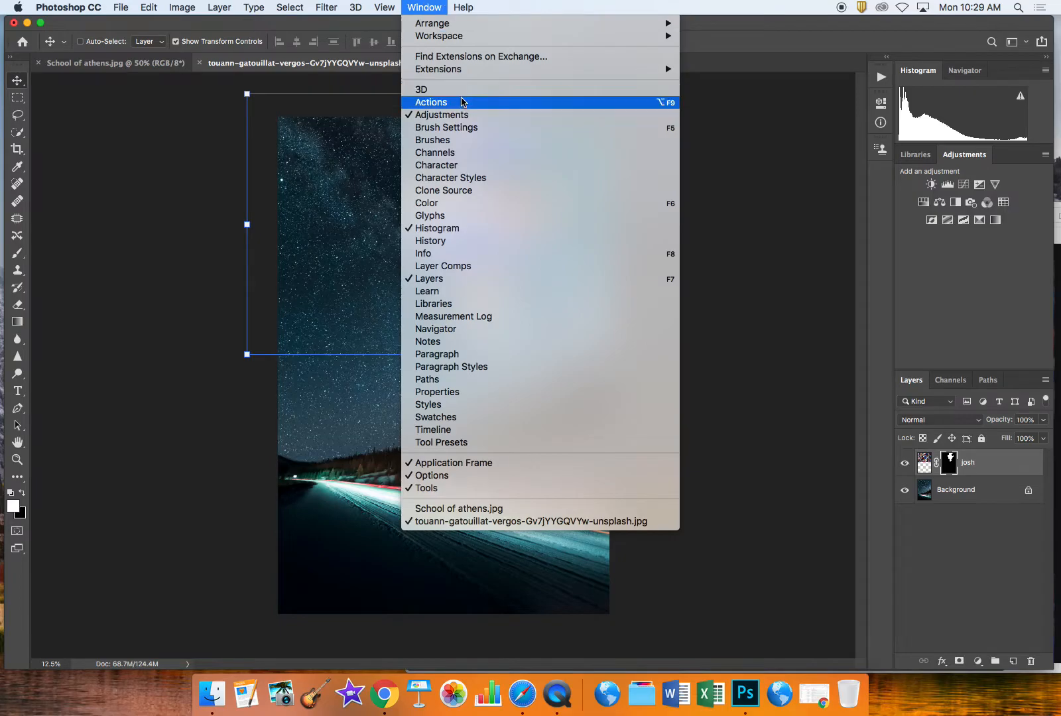
pyautogui.click(436, 241)
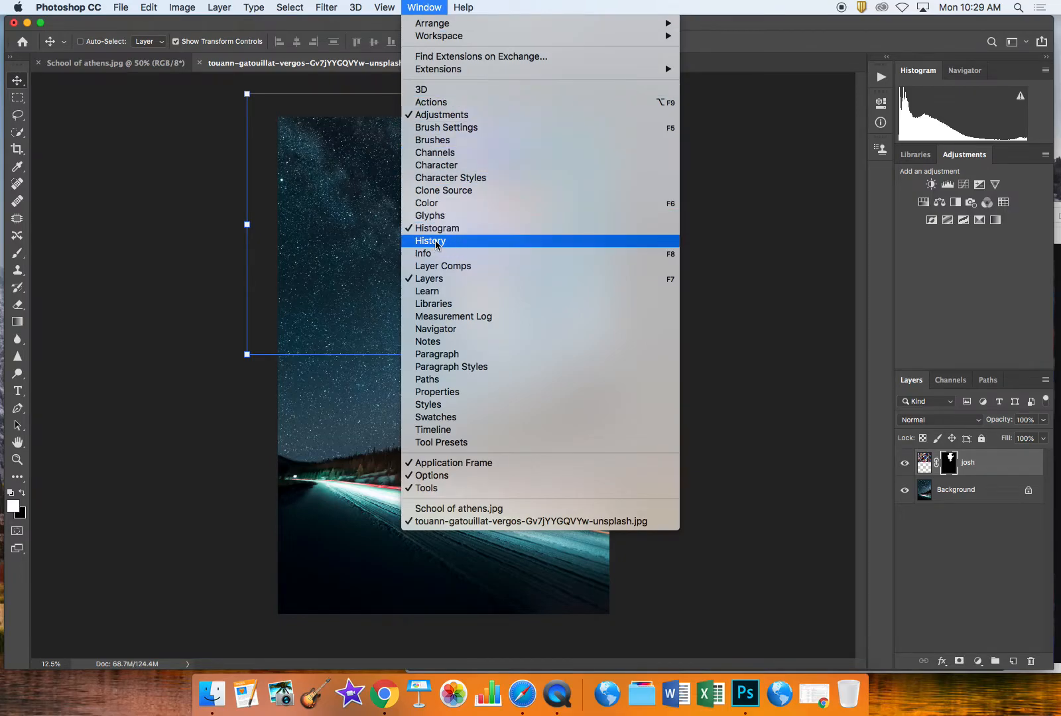
pyautogui.moveTo(807, 128); pyautogui.dragTo(747, 125)
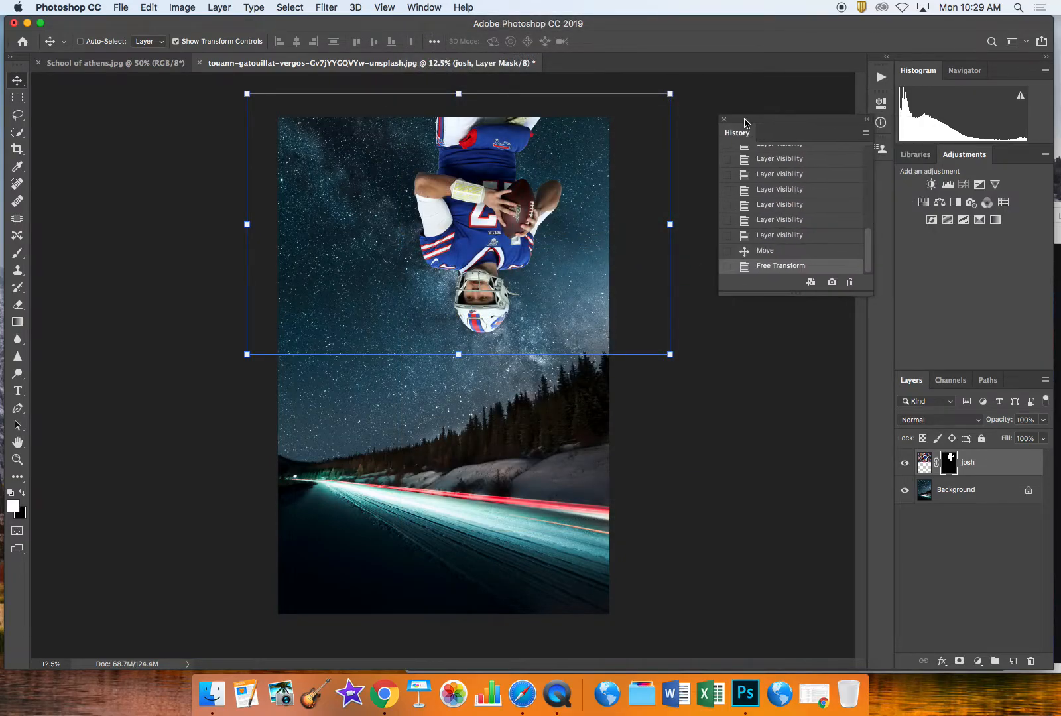
pyautogui.moveTo(768, 293); pyautogui.dragTo(769, 464)
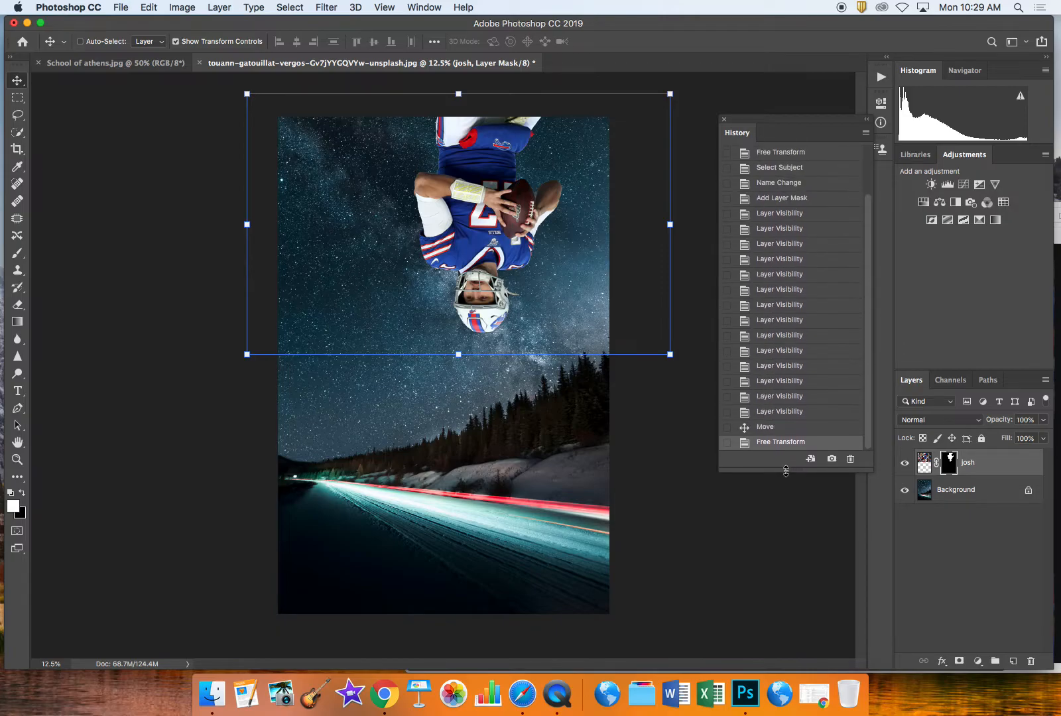
# - Step back through the history to the second layer visibility state after the layer mask was added
pyautogui.click(777, 412)
pyautogui.click(777, 397)
pyautogui.click(778, 382)
pyautogui.click(780, 367)
pyautogui.click(780, 337)
pyautogui.click(781, 321)
pyautogui.click(781, 291)
pyautogui.click(780, 260)
pyautogui.click(781, 245)
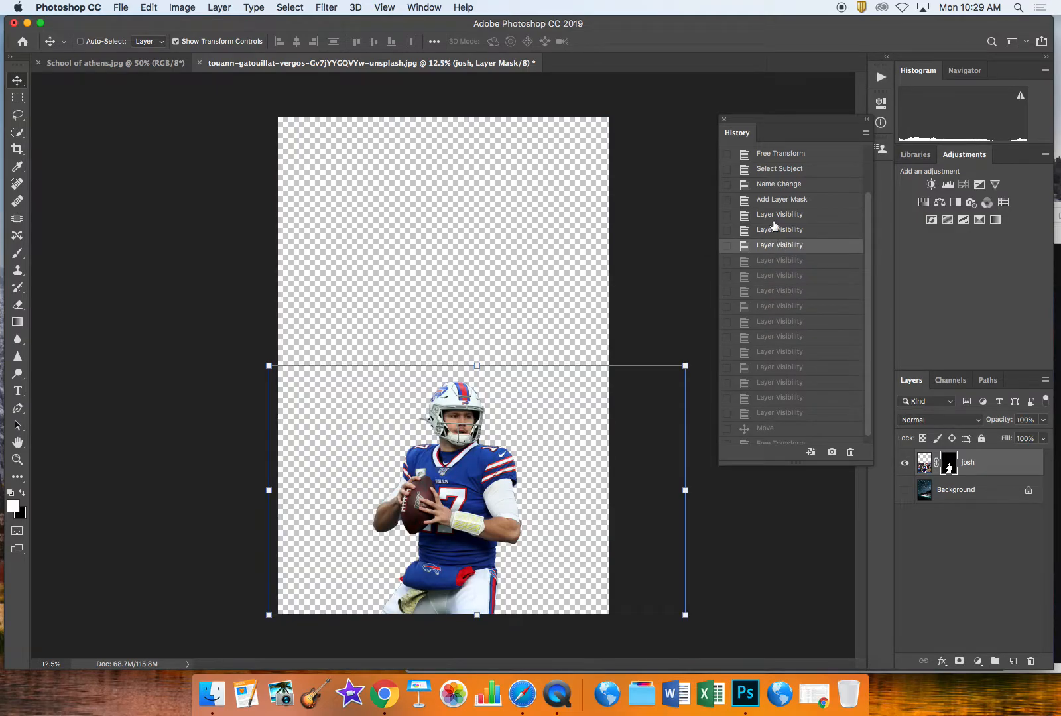
pyautogui.click(773, 229)
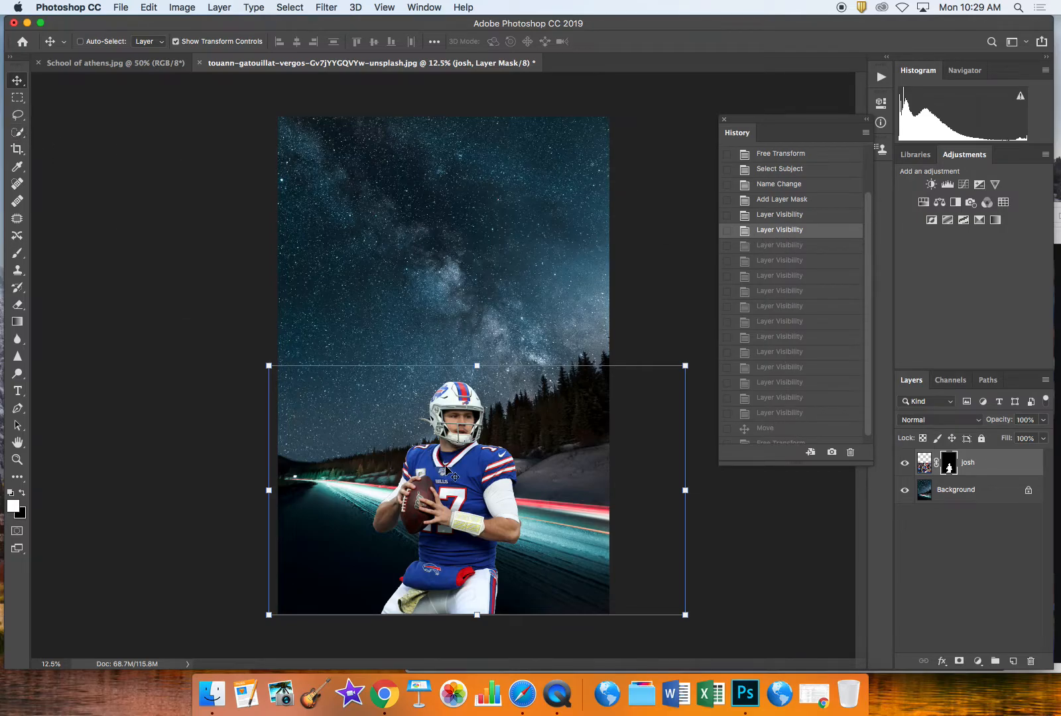
# - Move the josh layer left along the photo's bottom edge, uncovering more of the light trails beside the player
pyautogui.moveTo(446, 469); pyautogui.dragTo(412, 468)
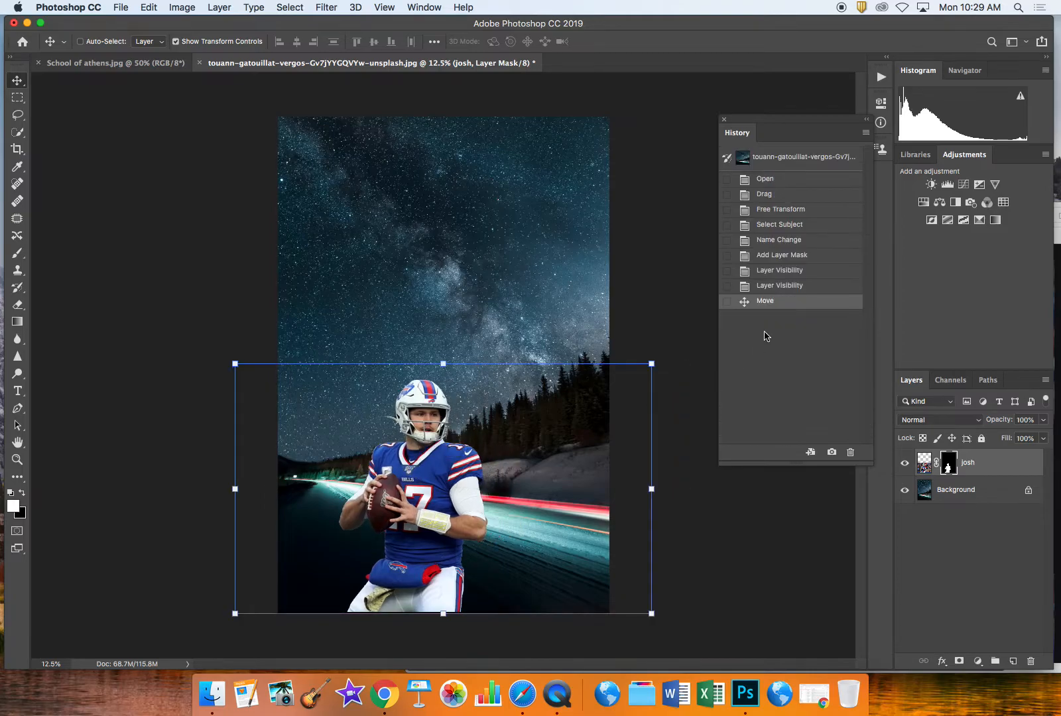
pyautogui.moveTo(423, 429); pyautogui.dragTo(414, 431)
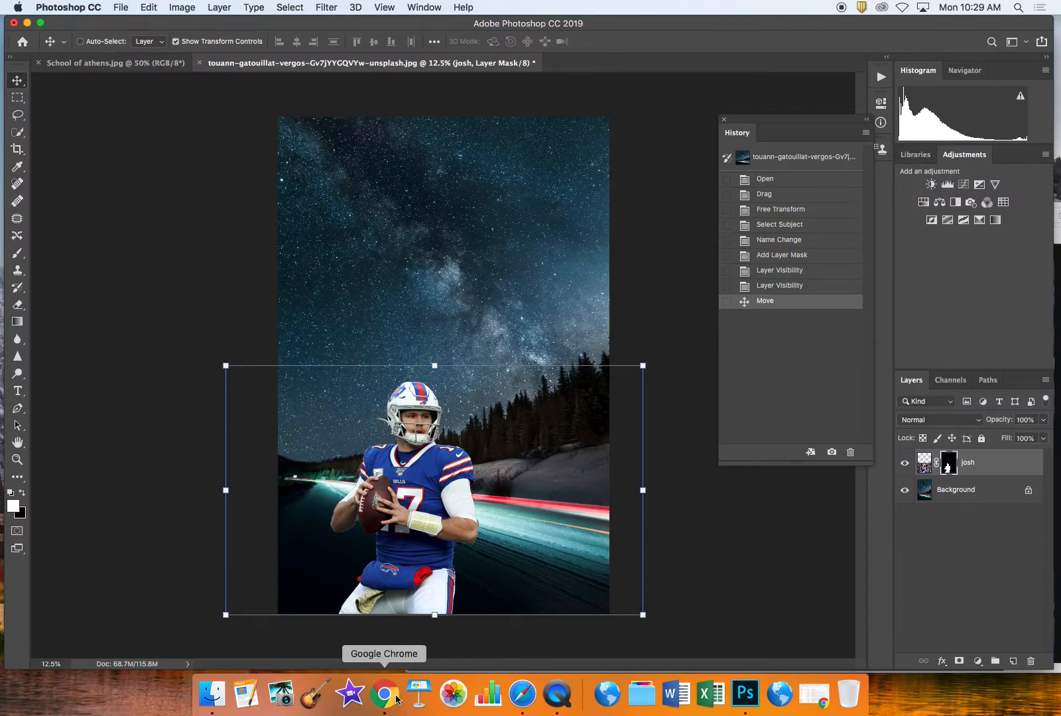
# - Switch to Safari and search Google Images for "andy warhol photo"
pyautogui.click(529, 701)
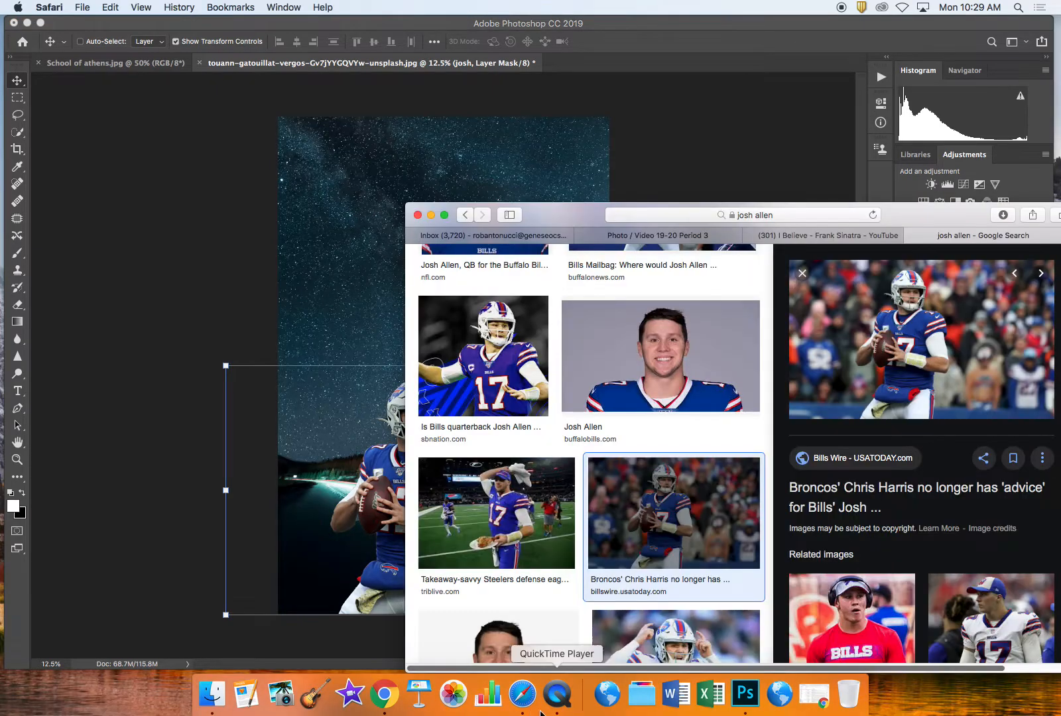
pyautogui.moveTo(578, 215); pyautogui.dragTo(546, 173)
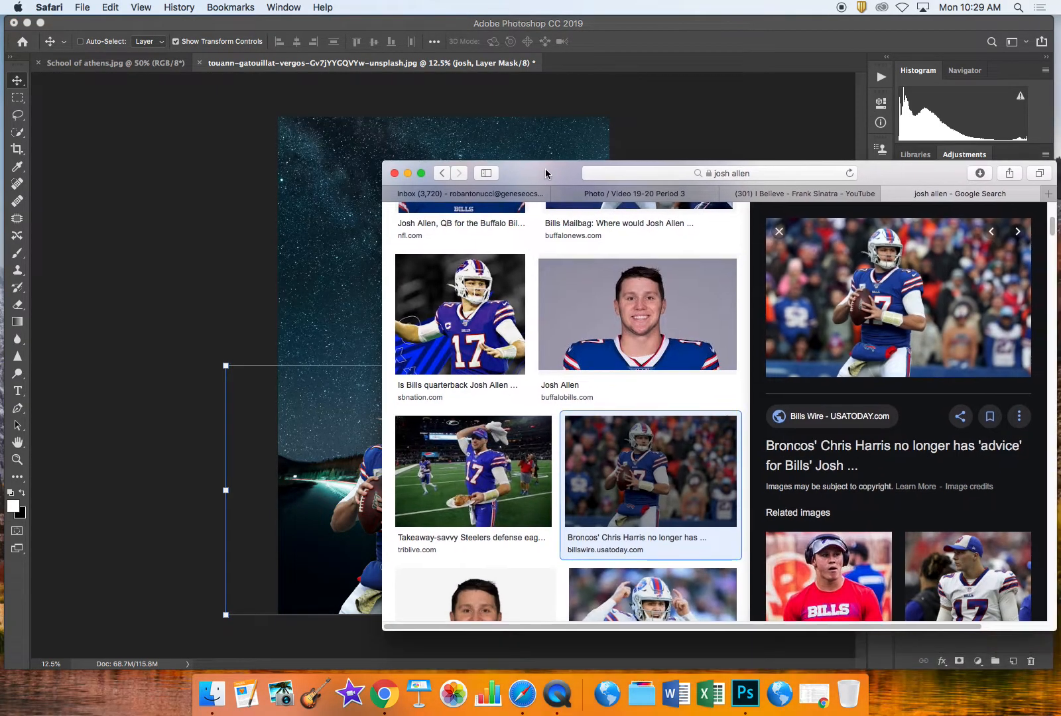
pyautogui.click(717, 173)
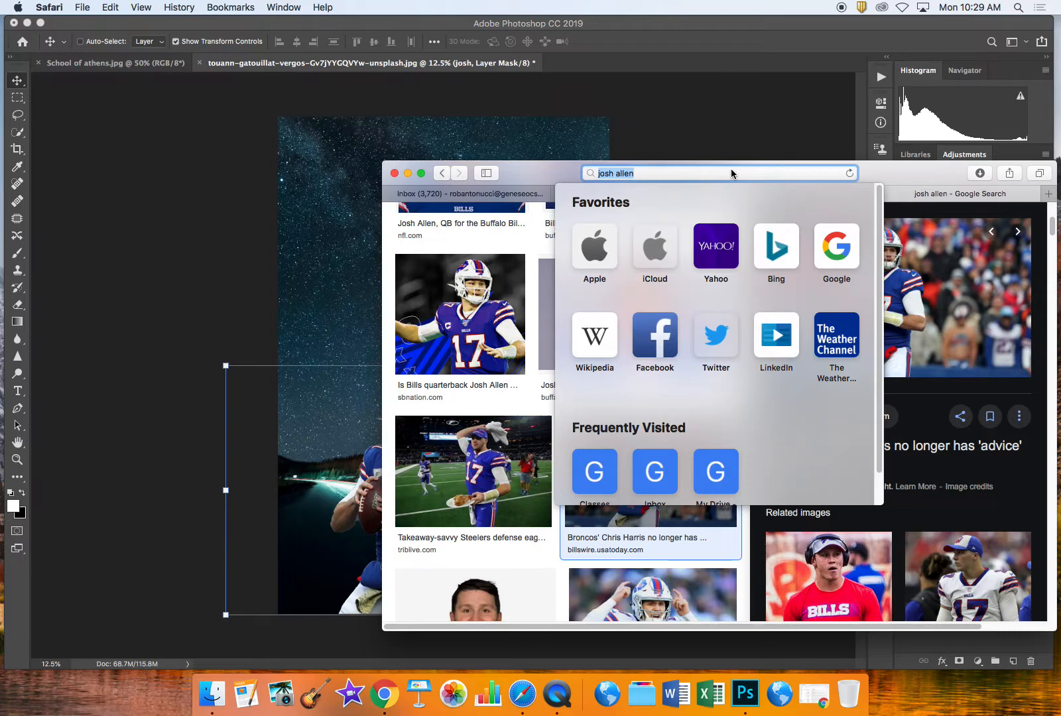
pyautogui.write('anfdy warhol photo')
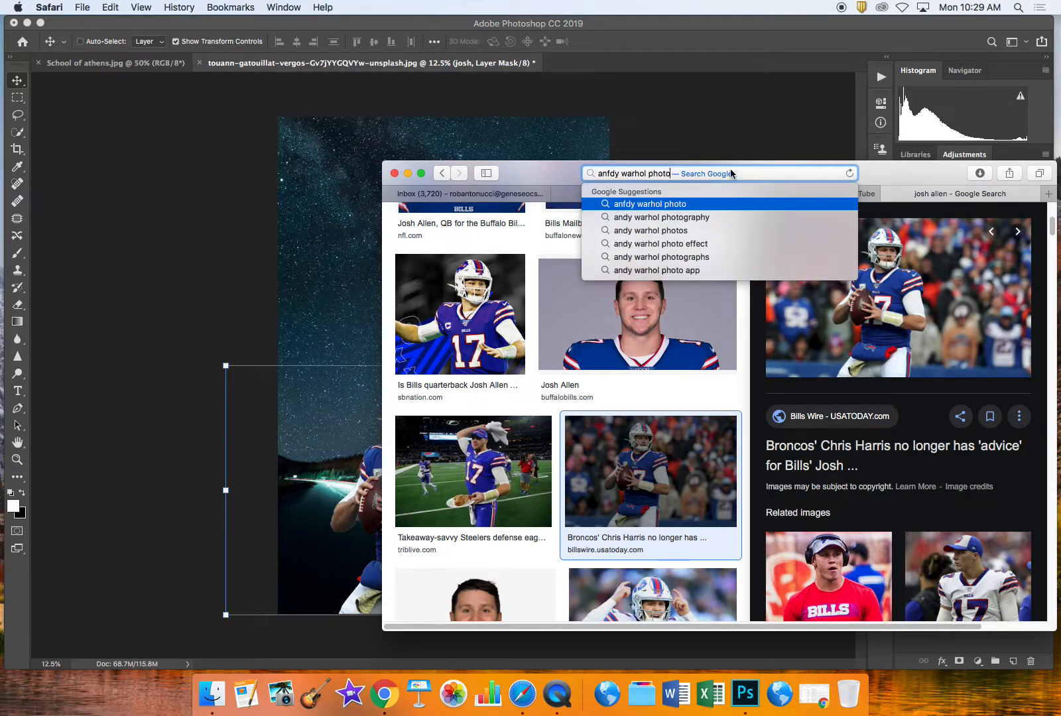
pyautogui.click(611, 174)
pyautogui.press('BackSpace')
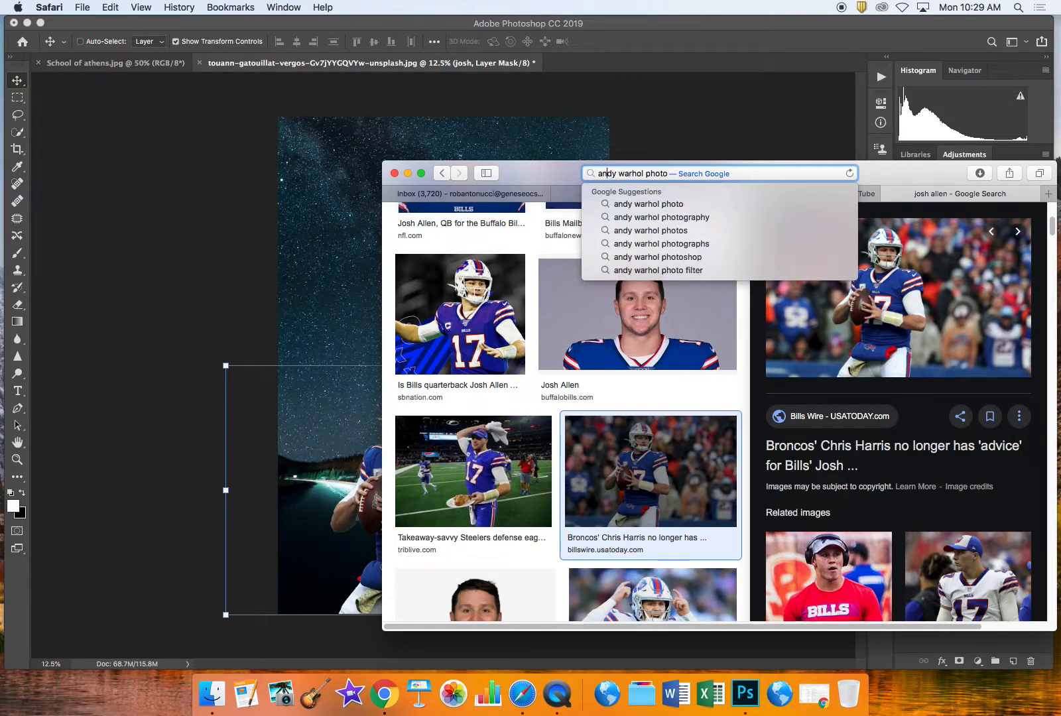
pyautogui.press('Return')
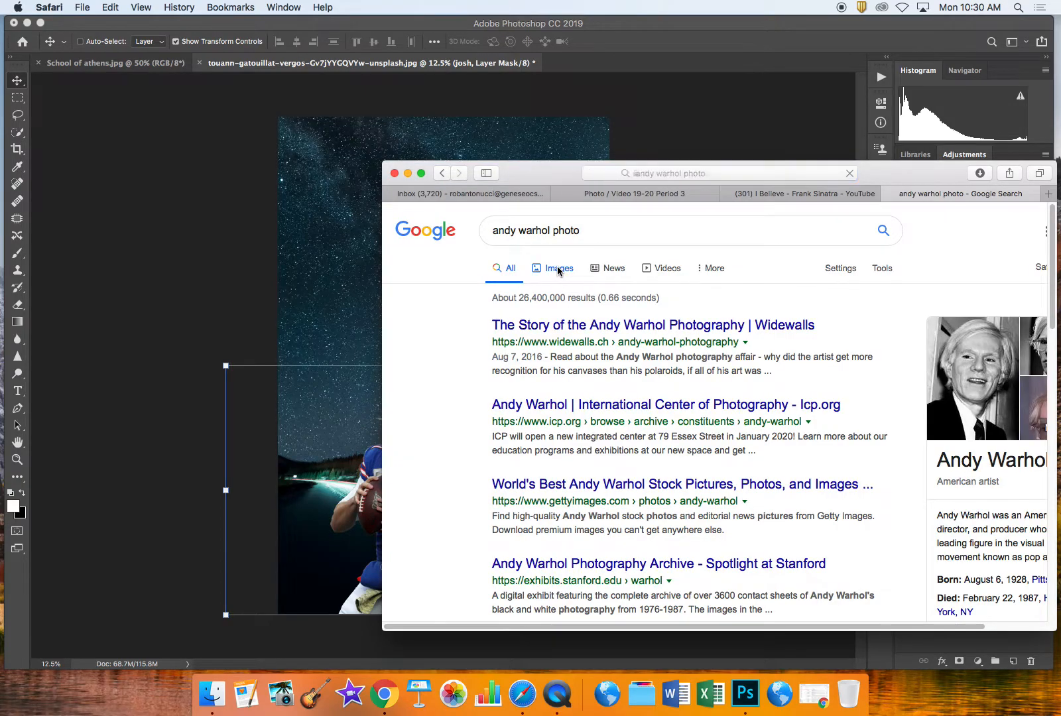
pyautogui.click(558, 269)
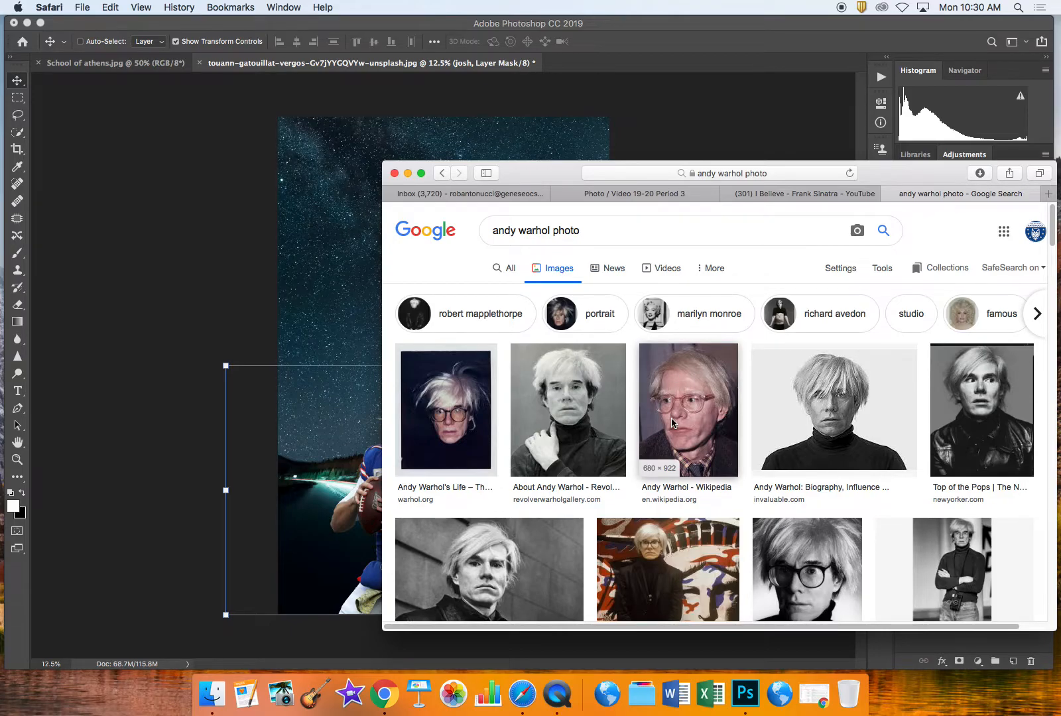
# - Bring the Martin Lawrence Galleries photo of Andy Warhol with crossed arms from the image results into the night-sky Photoshop document
pyautogui.scroll(-5, 672, 422)
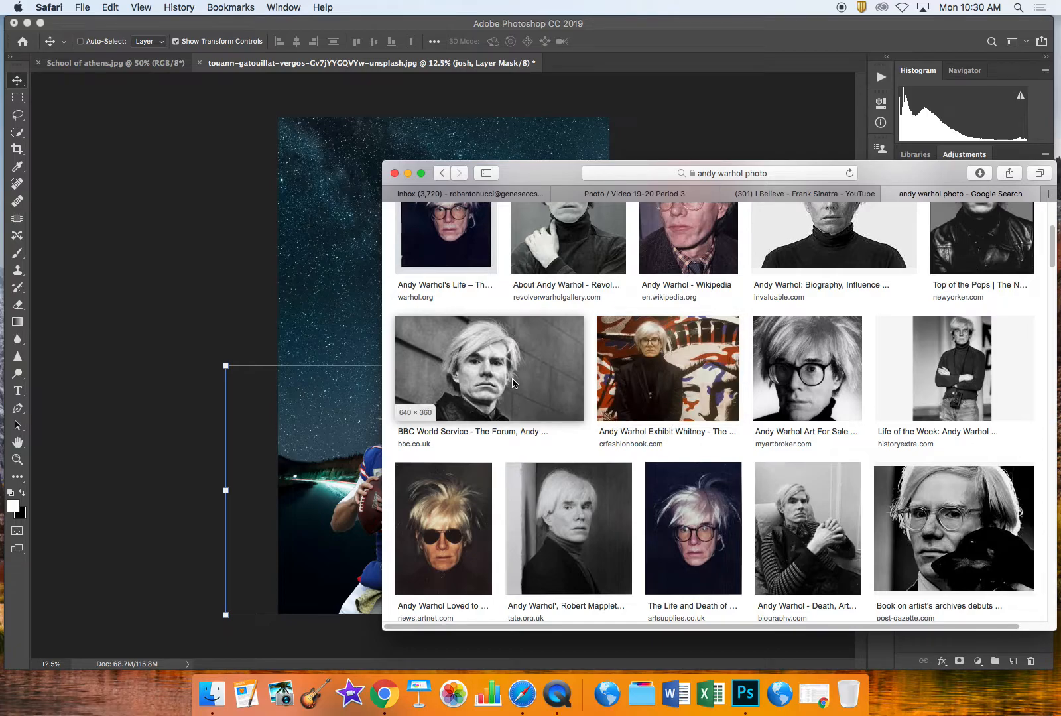
pyautogui.scroll(-5, 567, 436)
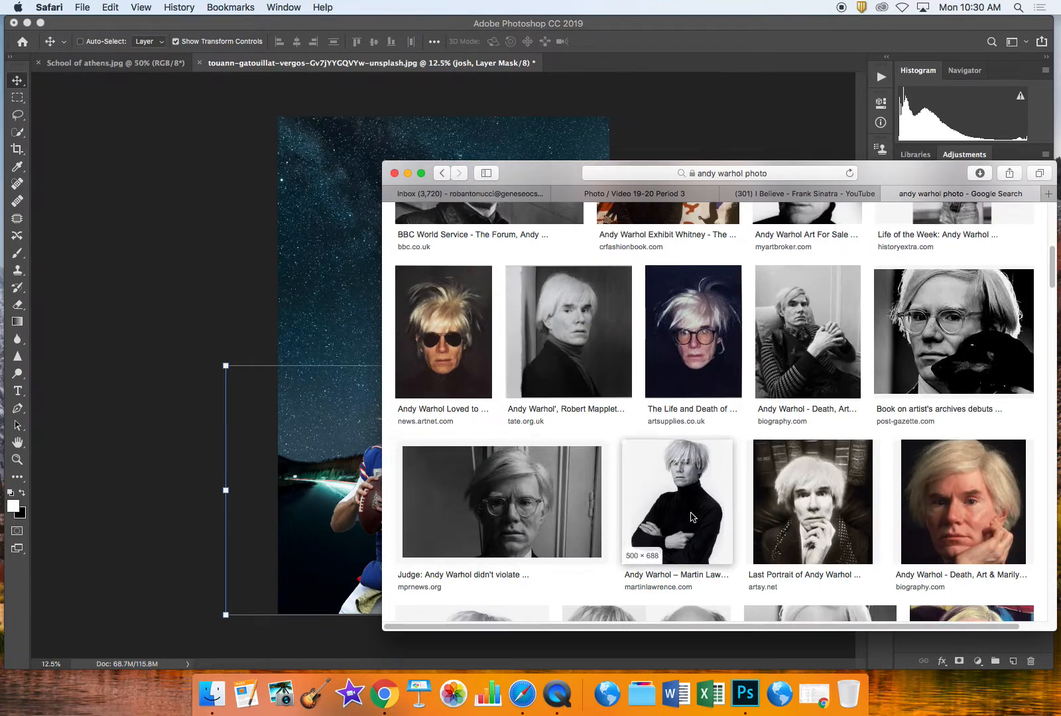
pyautogui.scroll(-7, 789, 524)
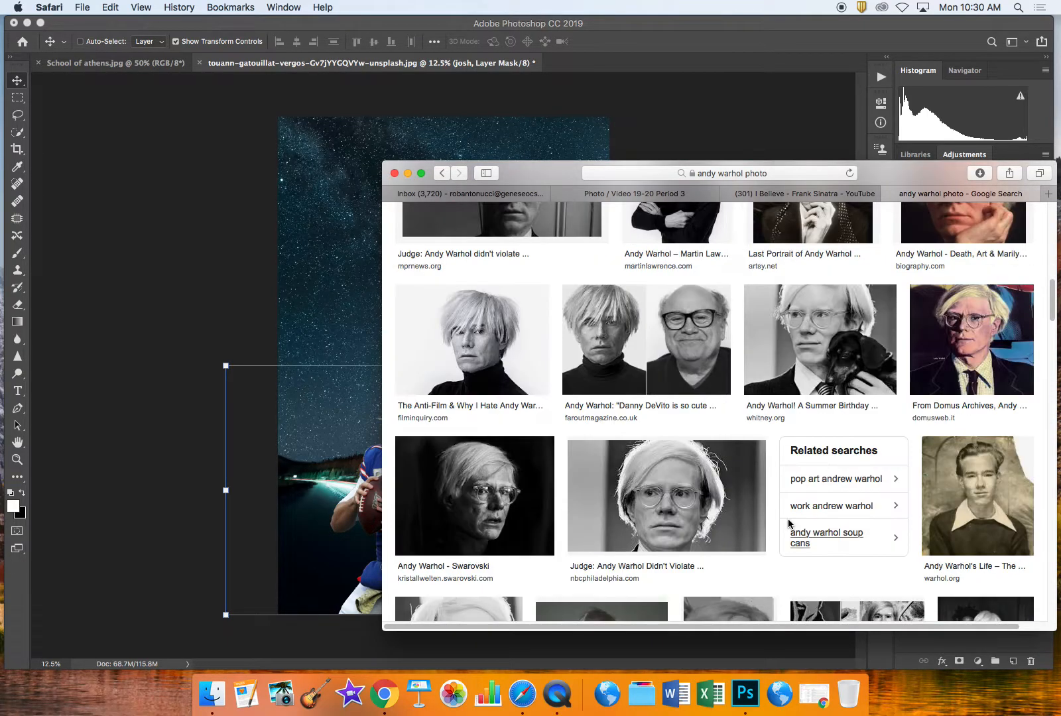
pyautogui.scroll(4, 789, 523)
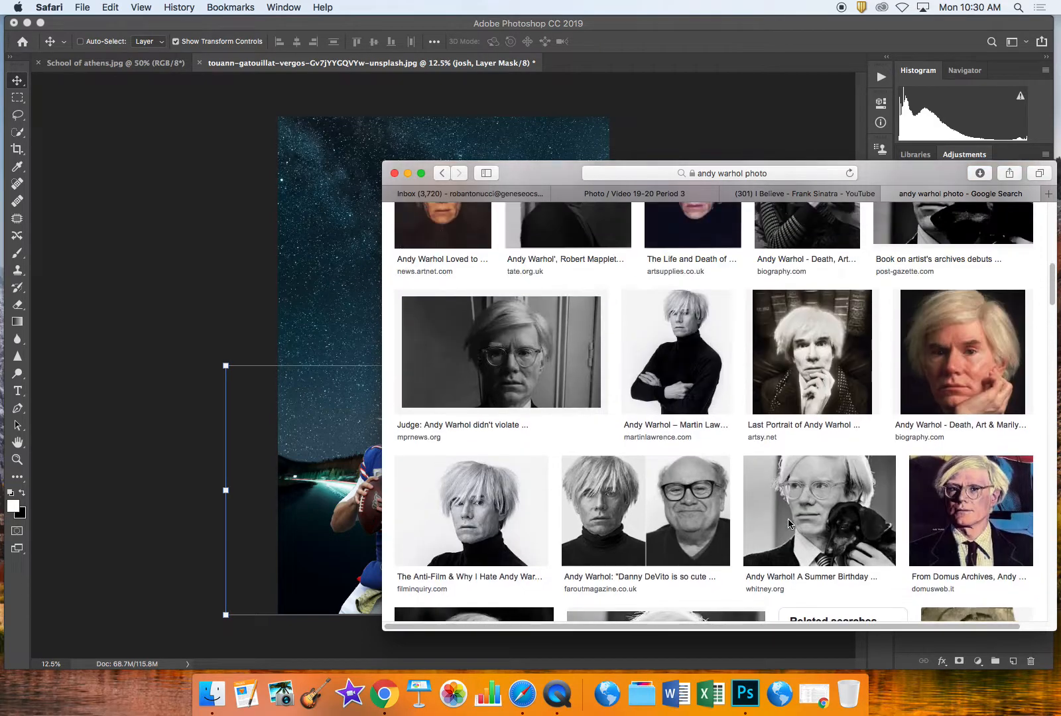
pyautogui.click(673, 395)
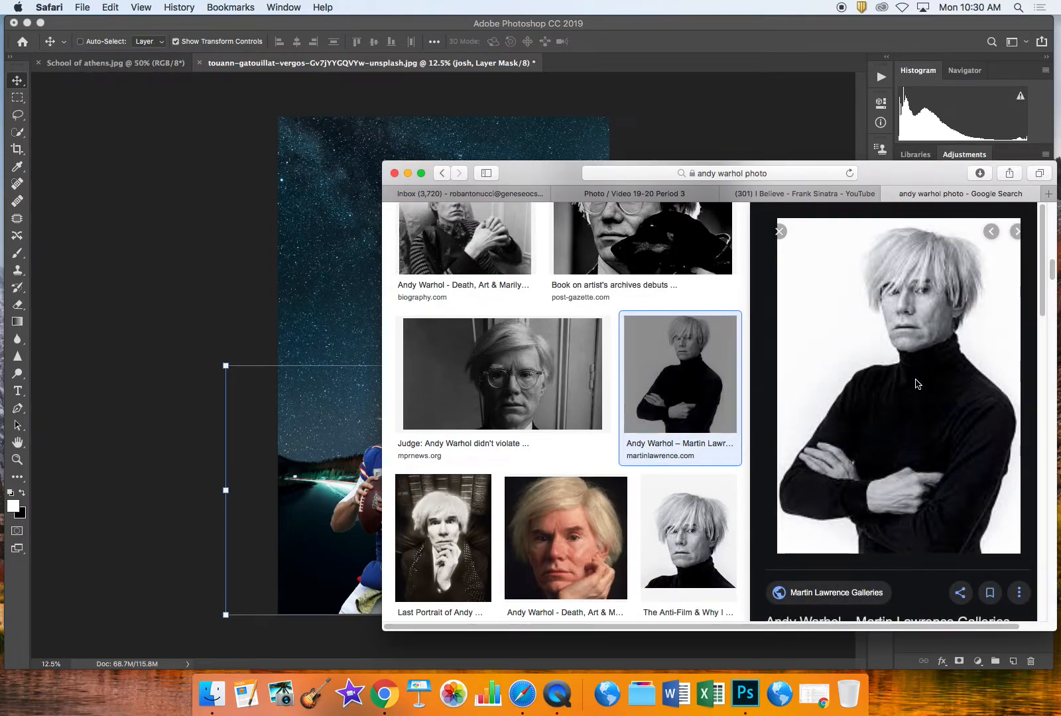
pyautogui.moveTo(877, 392); pyautogui.dragTo(318, 291)
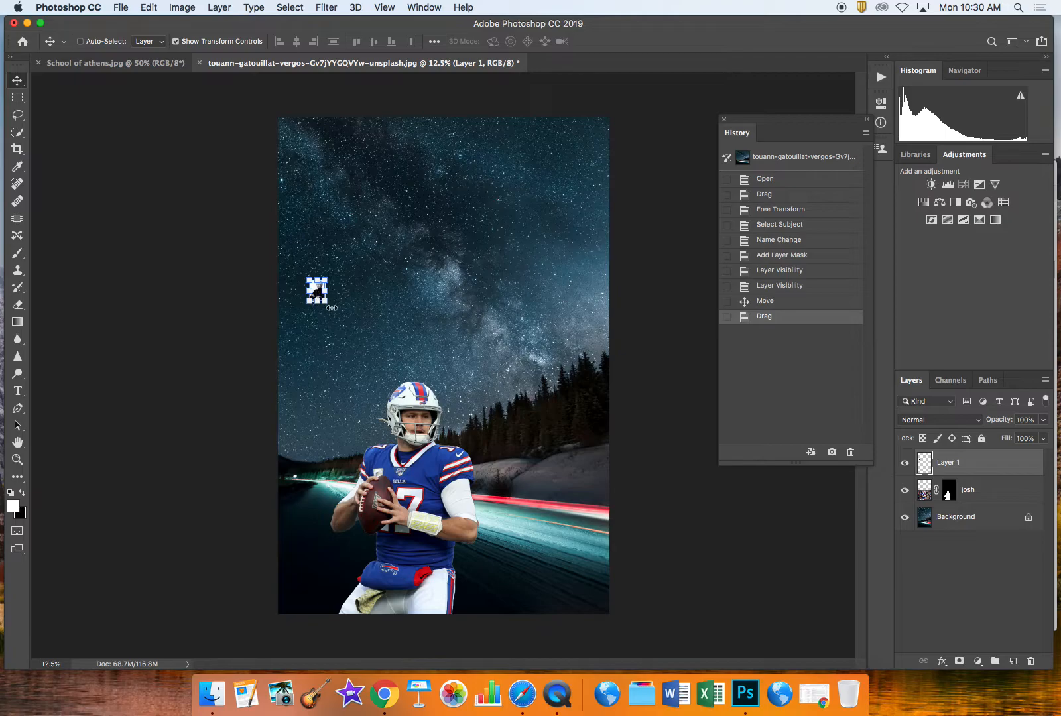
# - Scale the Warhol photo to about 648% and move it into the lower-right corner of the night-sky picture
pyautogui.moveTo(325, 300); pyautogui.dragTo(411, 419)
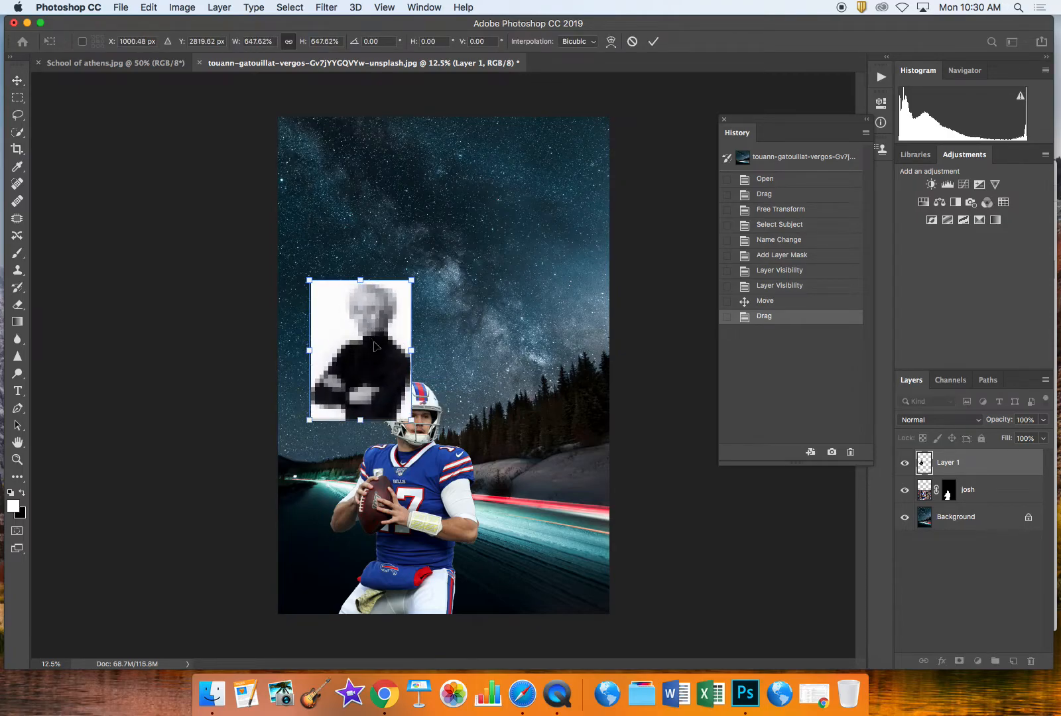
pyautogui.press('Return')
pyautogui.moveTo(355, 348); pyautogui.dragTo(562, 540)
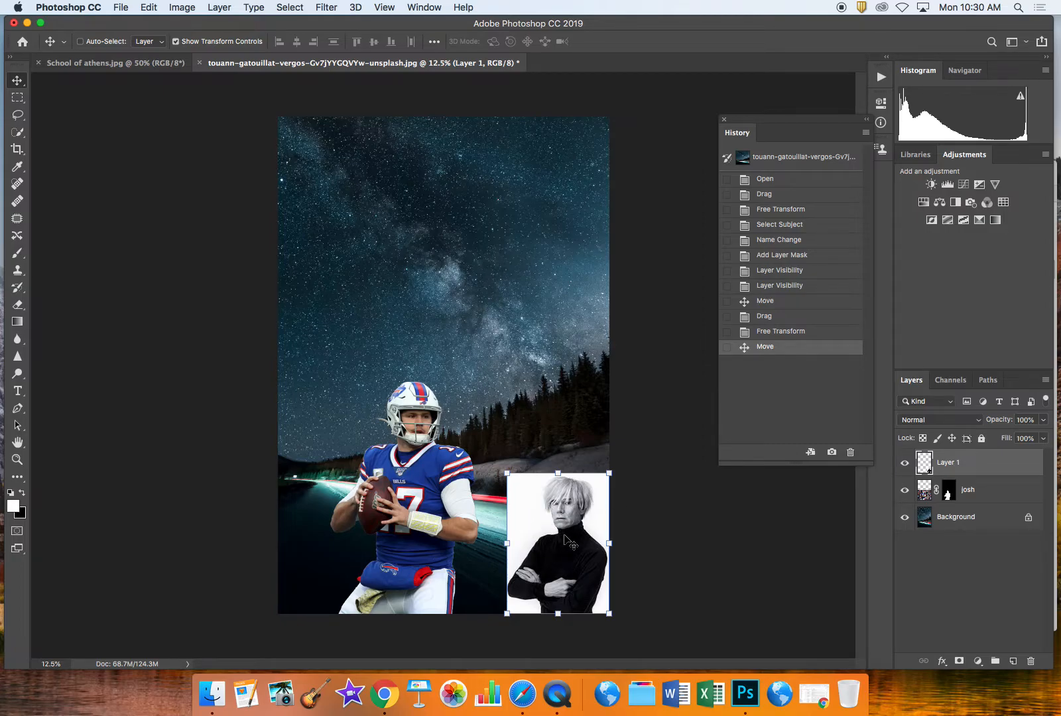
# - Rename the Warhol layer to andy and mask out its white background with a layer mask made from Select Subject
pyautogui.click(18, 134)
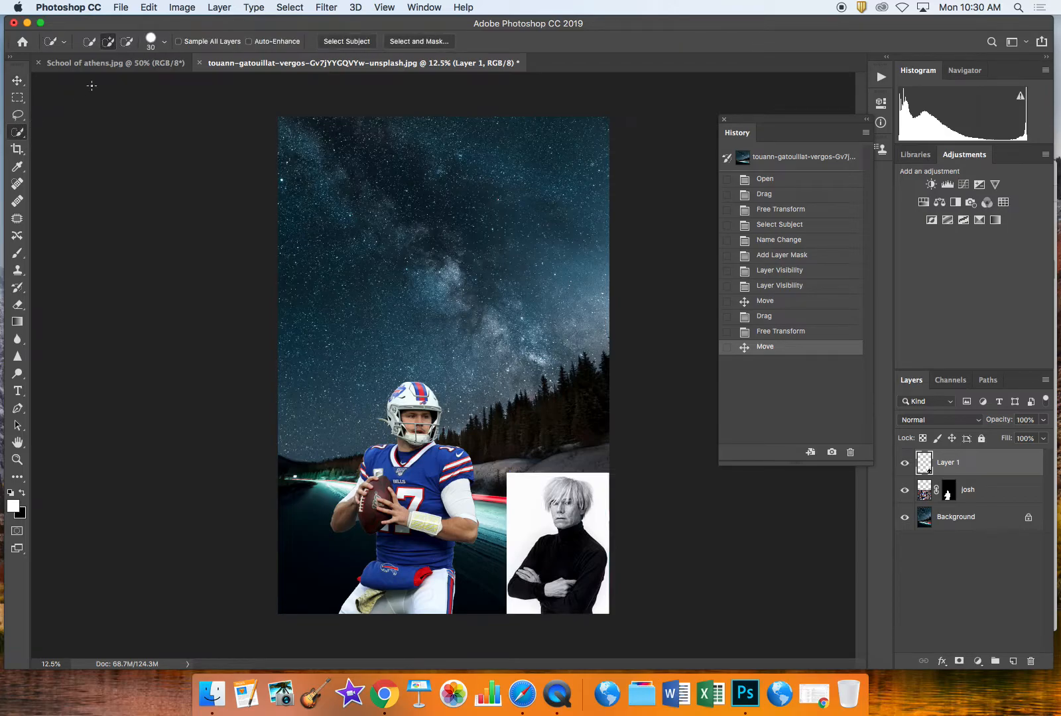
pyautogui.click(342, 41)
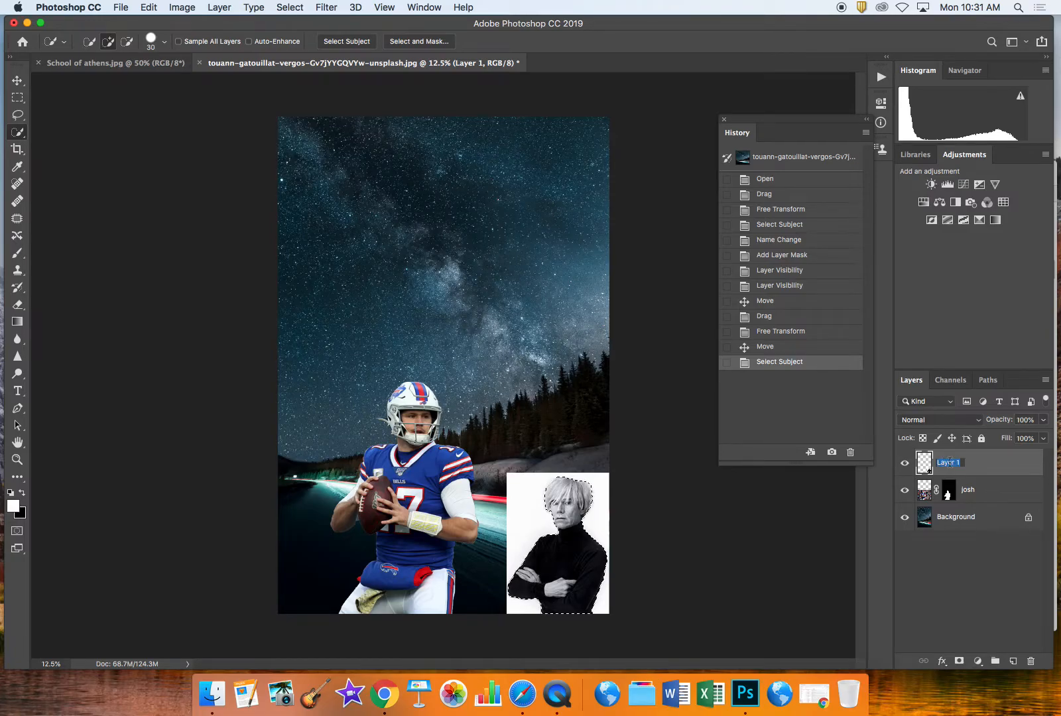
pyautogui.write('andy')
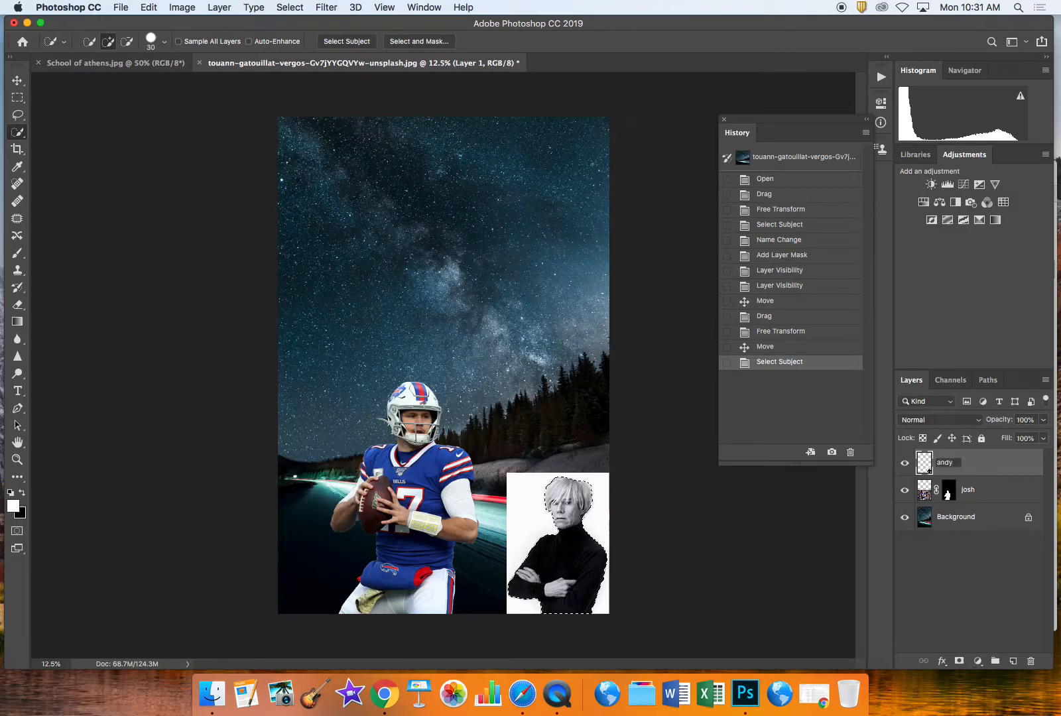
pyautogui.press('Return')
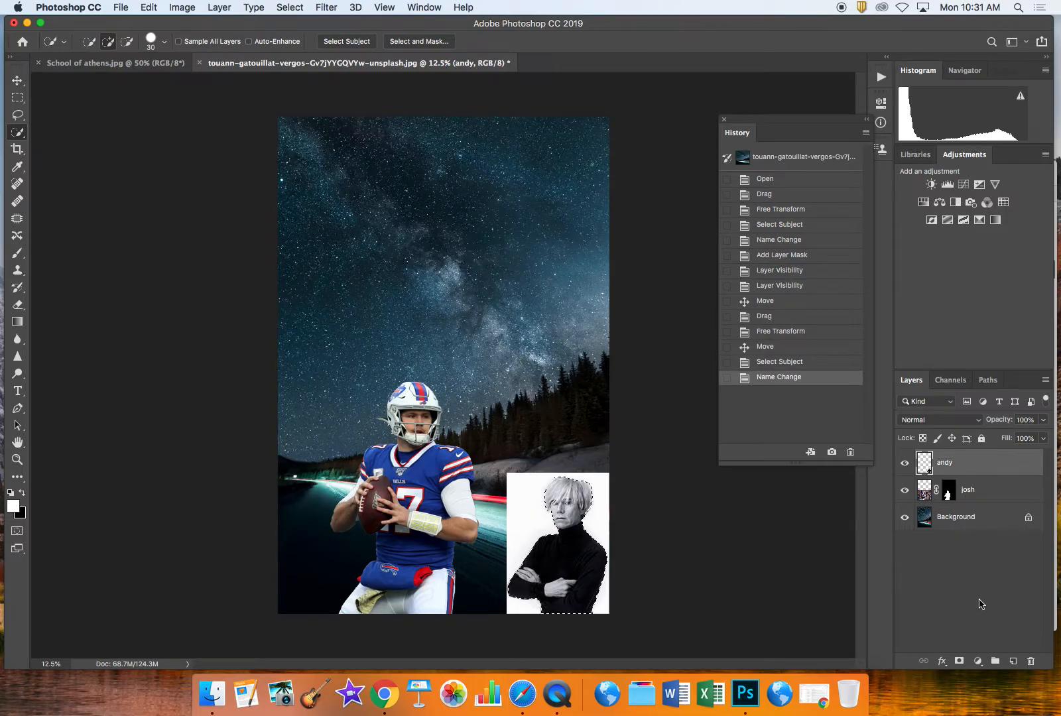
pyautogui.click(958, 661)
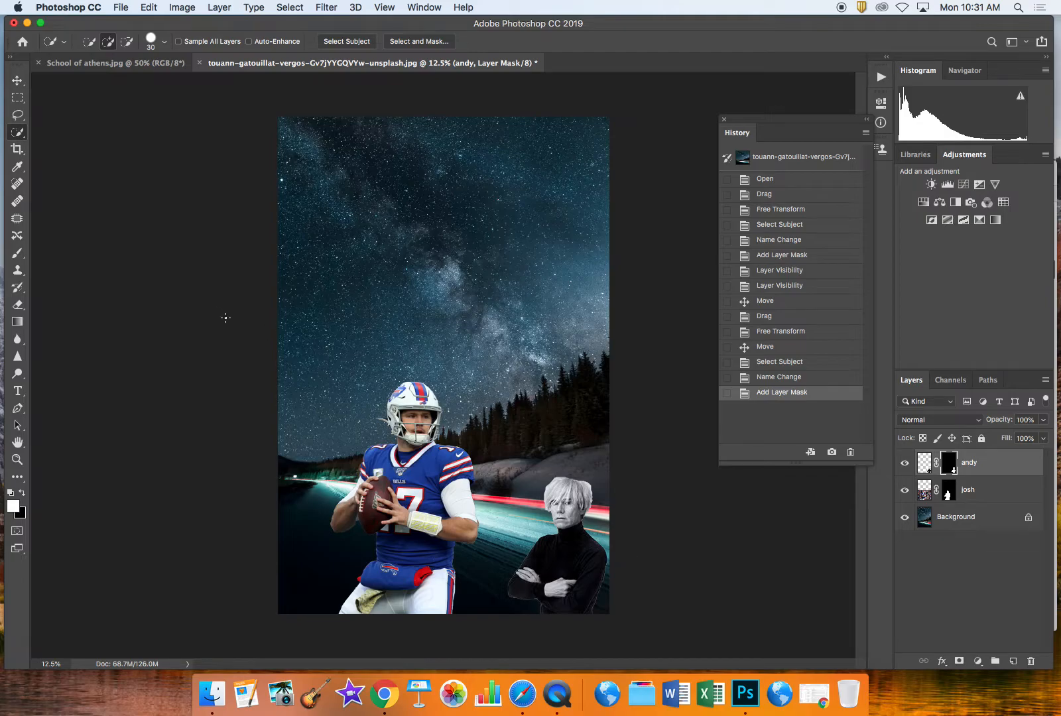
pyautogui.click(17, 80)
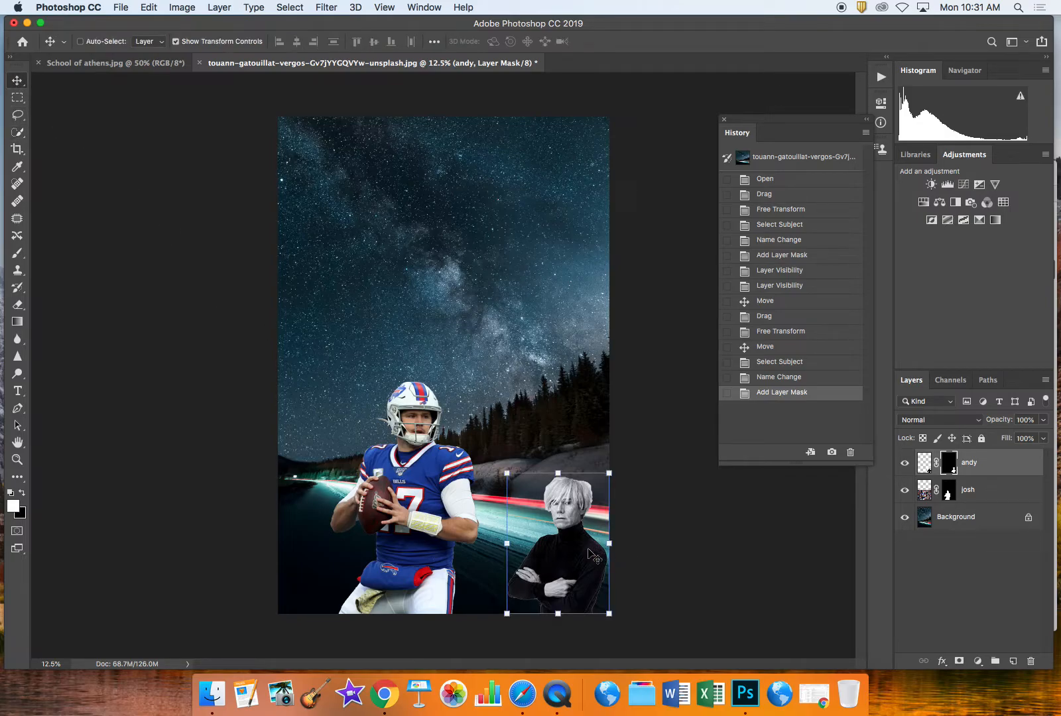
# - View the School of athens.jpg collage with the History collapsed, and return to the night-sky composite
pyautogui.click(104, 65)
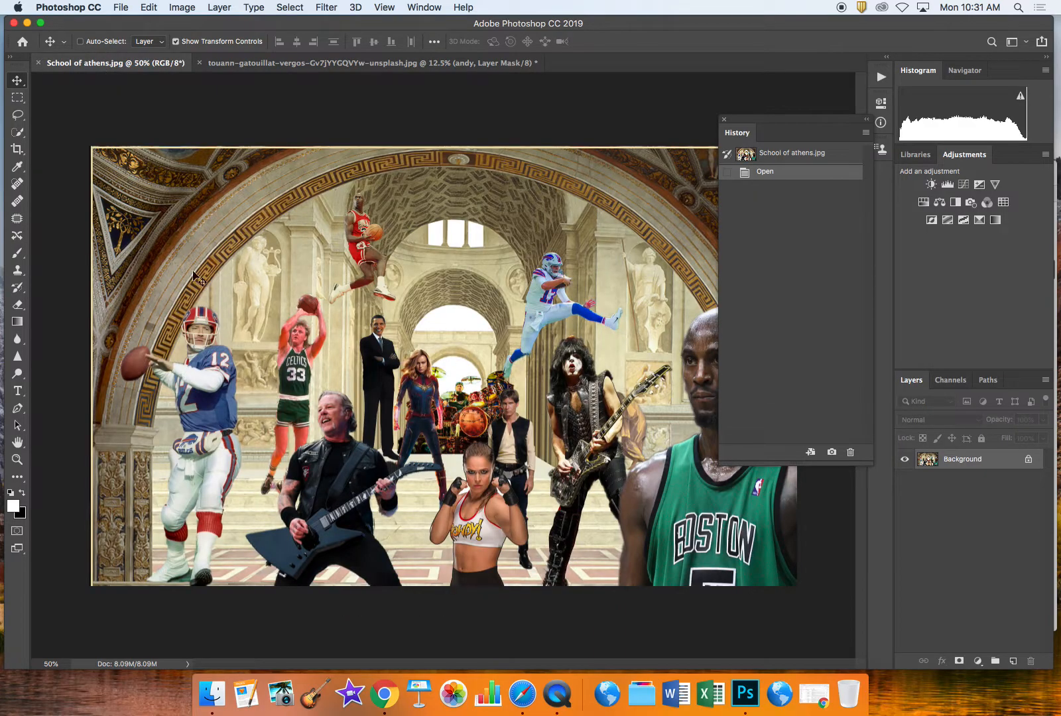
pyautogui.click(866, 119)
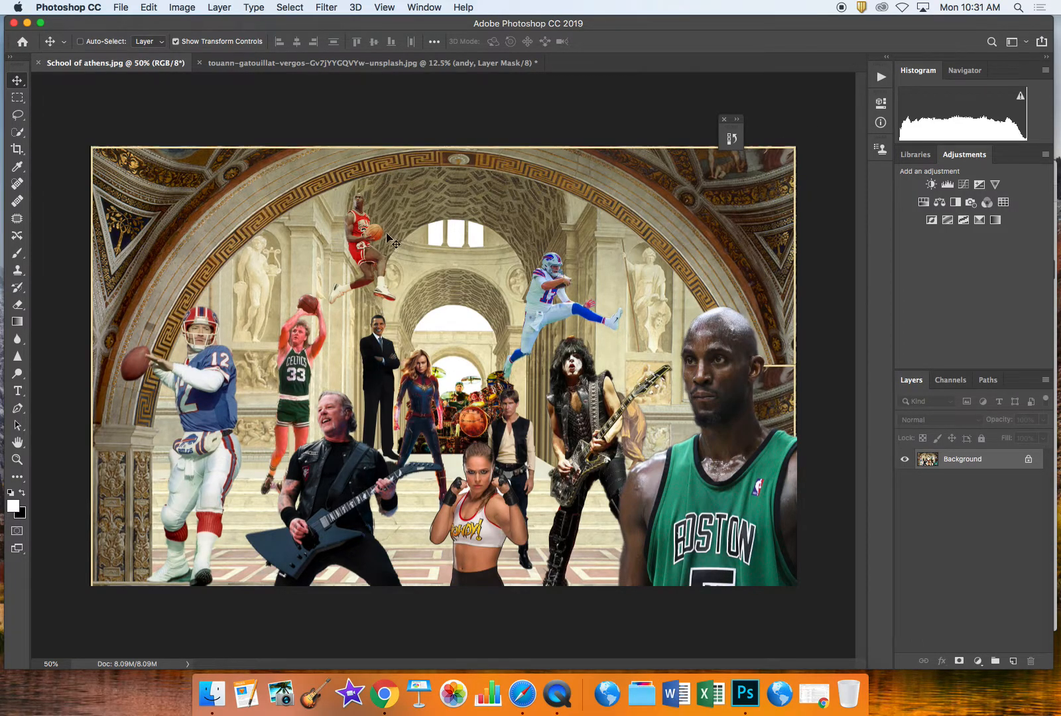
pyautogui.click(232, 63)
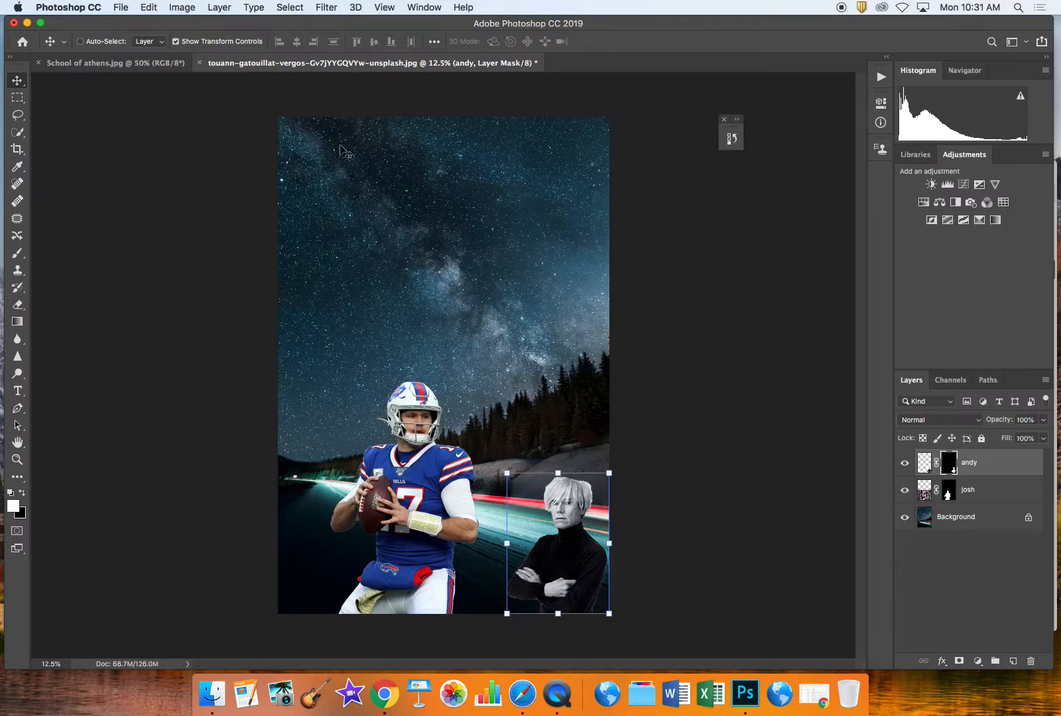
# - Save the composite to Downloads as mr-a.psd in Photoshop format, keeping the layers and Maximize Compatibility on
pyautogui.click(124, 7)
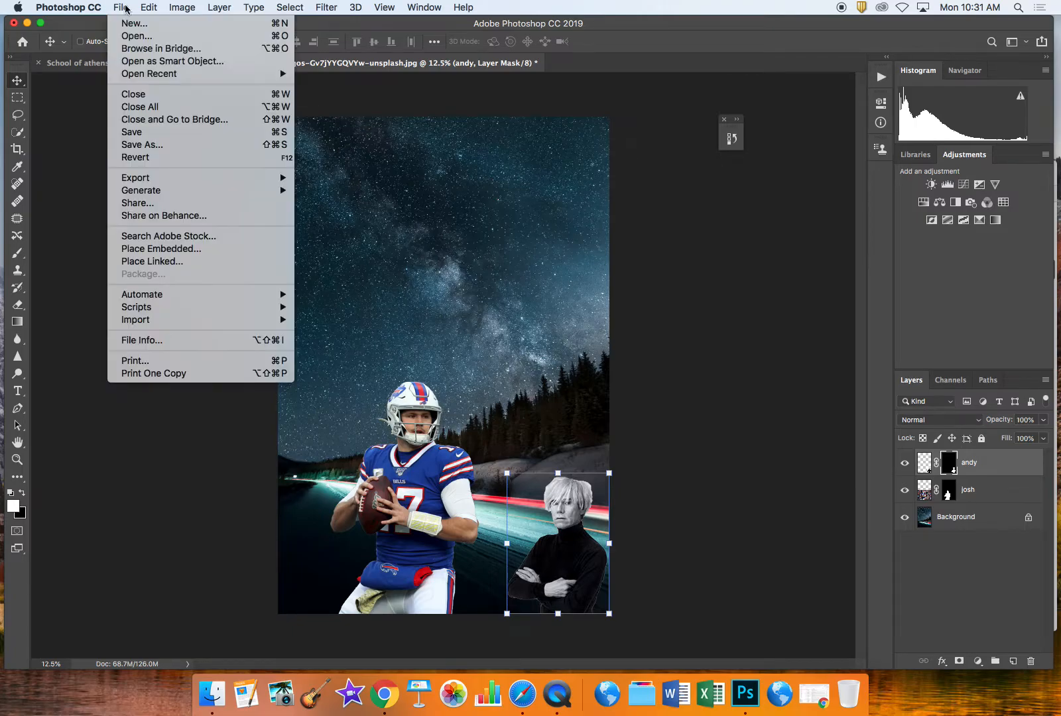
pyautogui.click(143, 145)
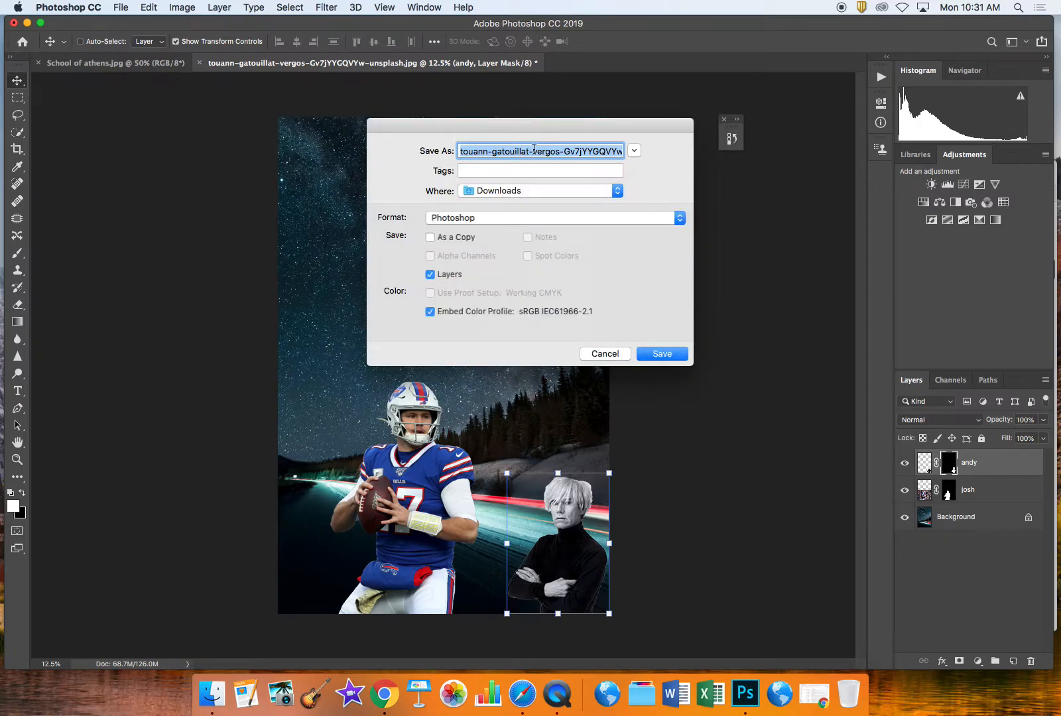
pyautogui.write('mr-a.psd')
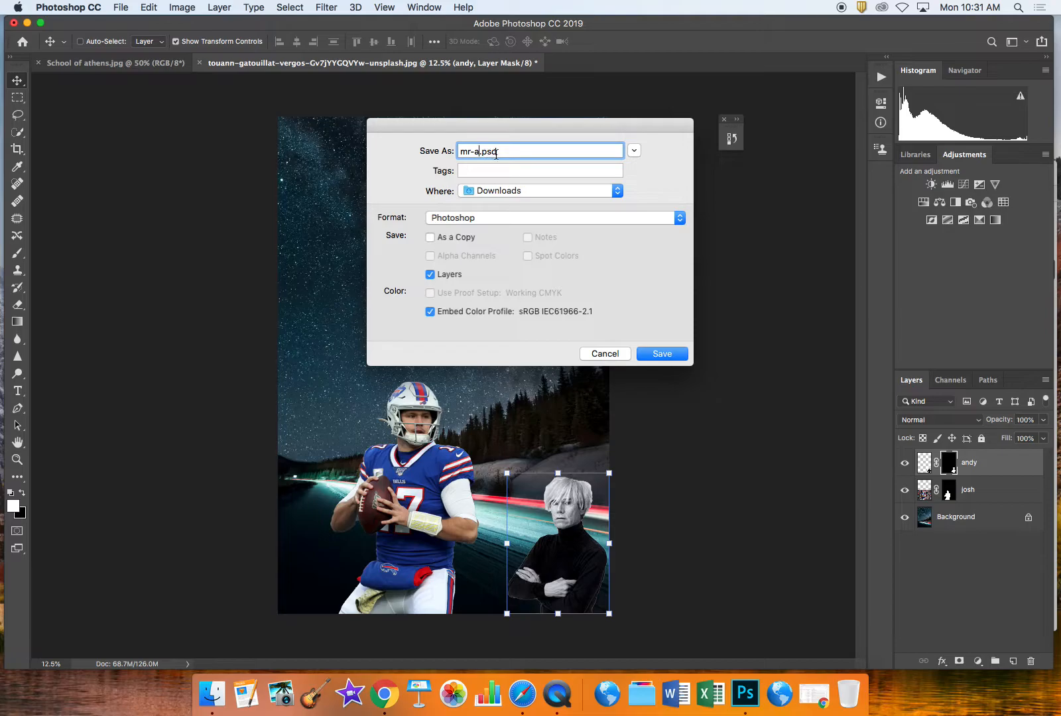
pyautogui.click(490, 191)
pyautogui.click(490, 191)
pyautogui.click(657, 356)
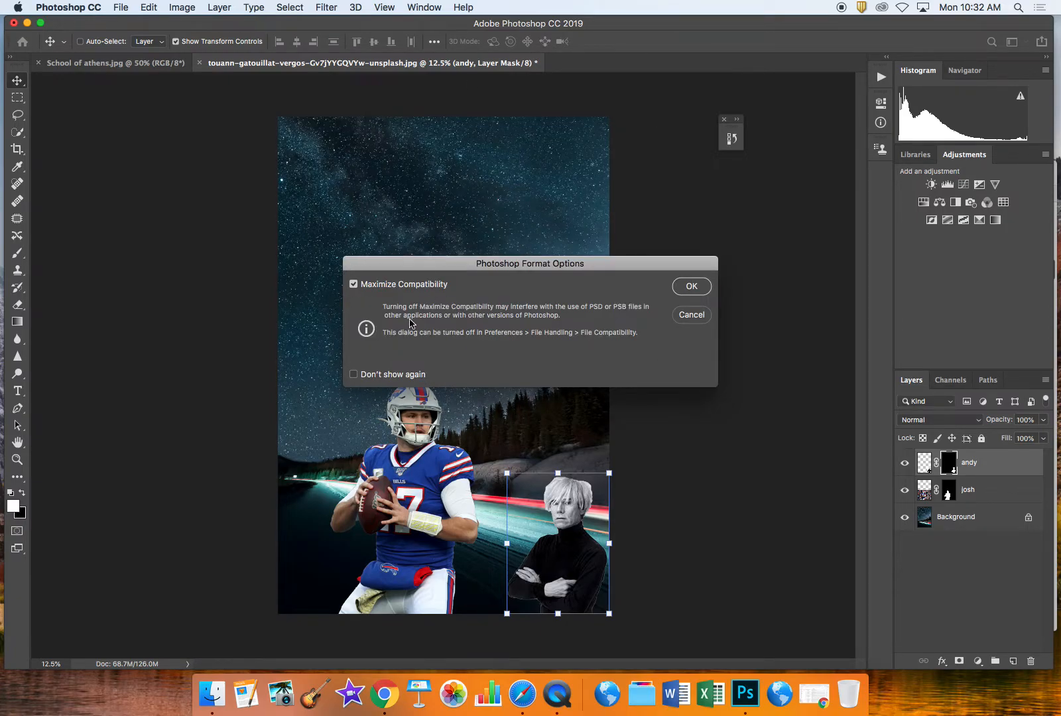
pyautogui.click(692, 287)
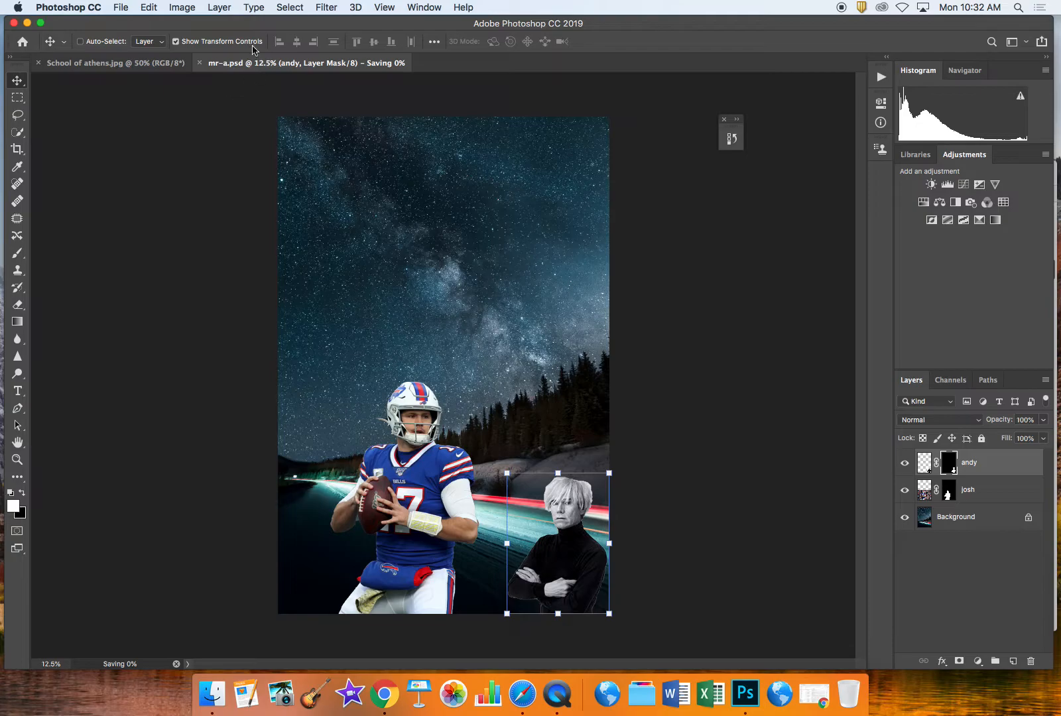
# - Look at the School of athens.jpg example once more and go back to mr-a.psd
pyautogui.click(123, 63)
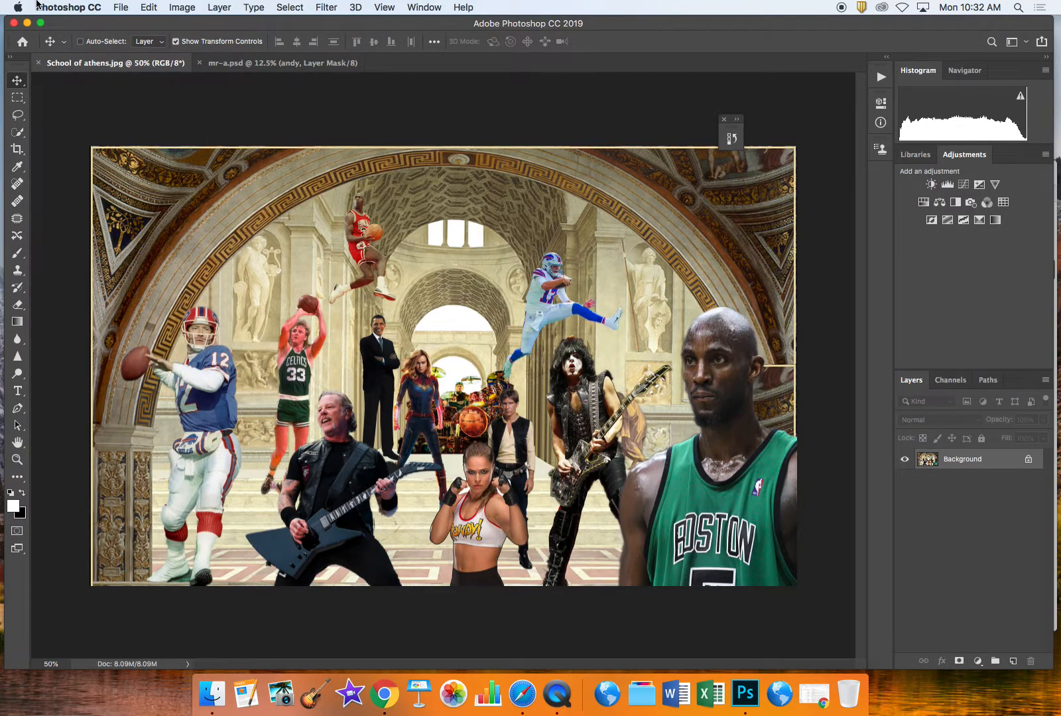
pyautogui.click(284, 65)
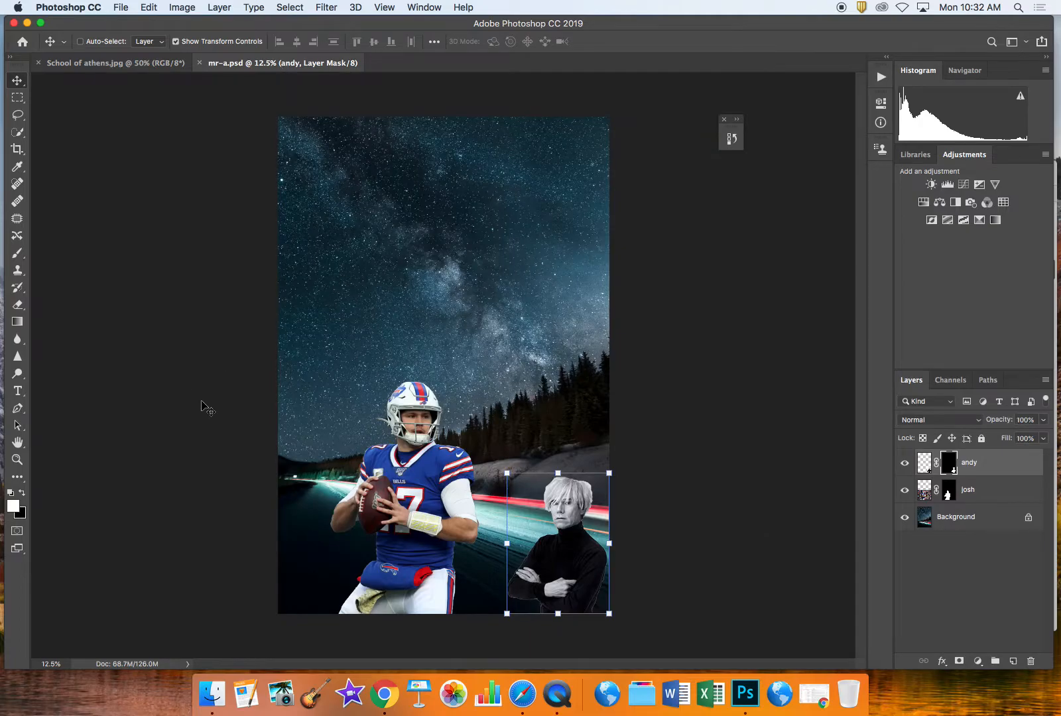